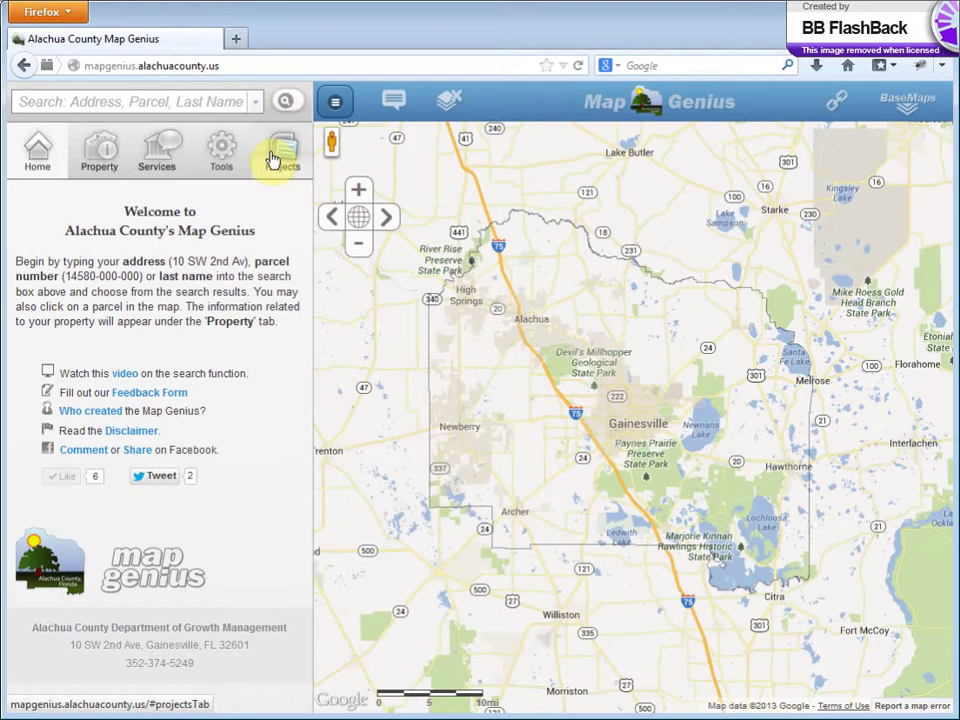
- Switch the left panel from the welcome information to the Services tab
left_click(158, 160)
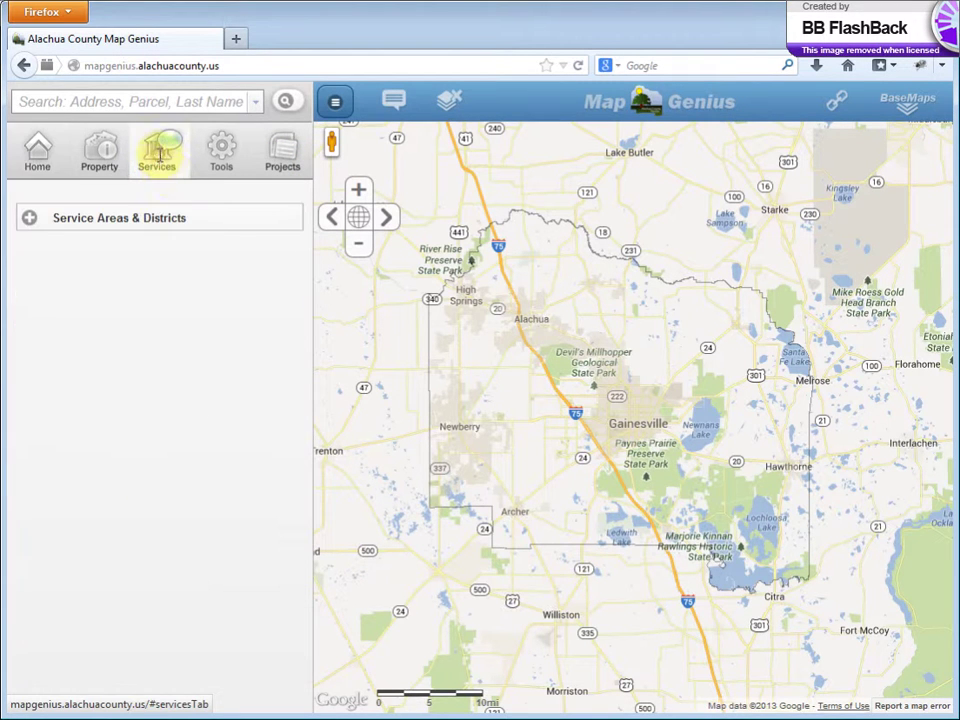
left_click(171, 221)
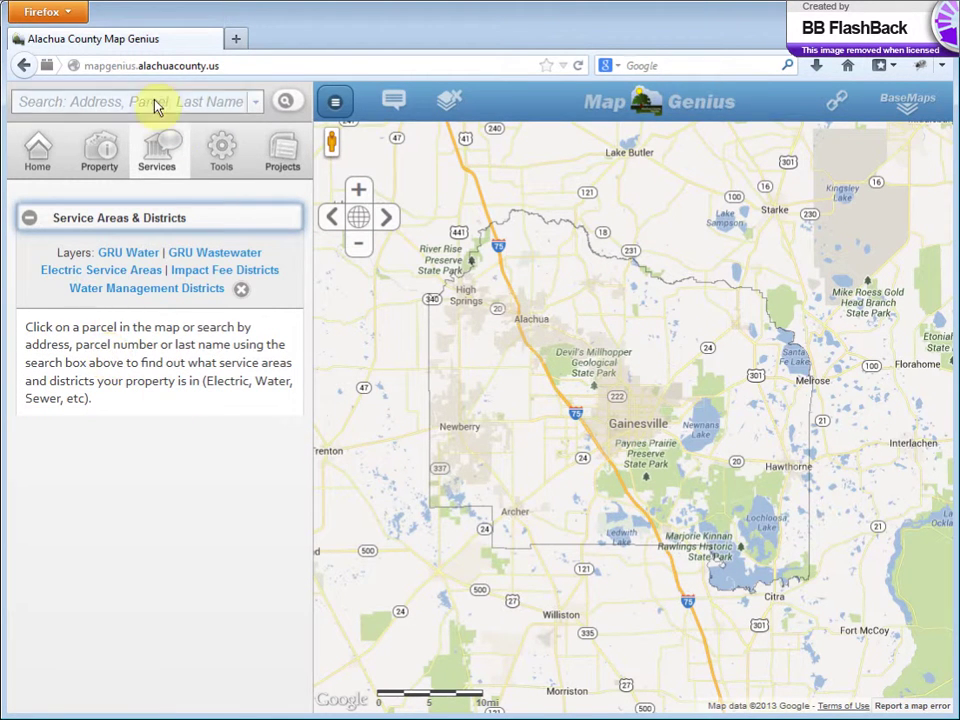
left_click(72, 103)
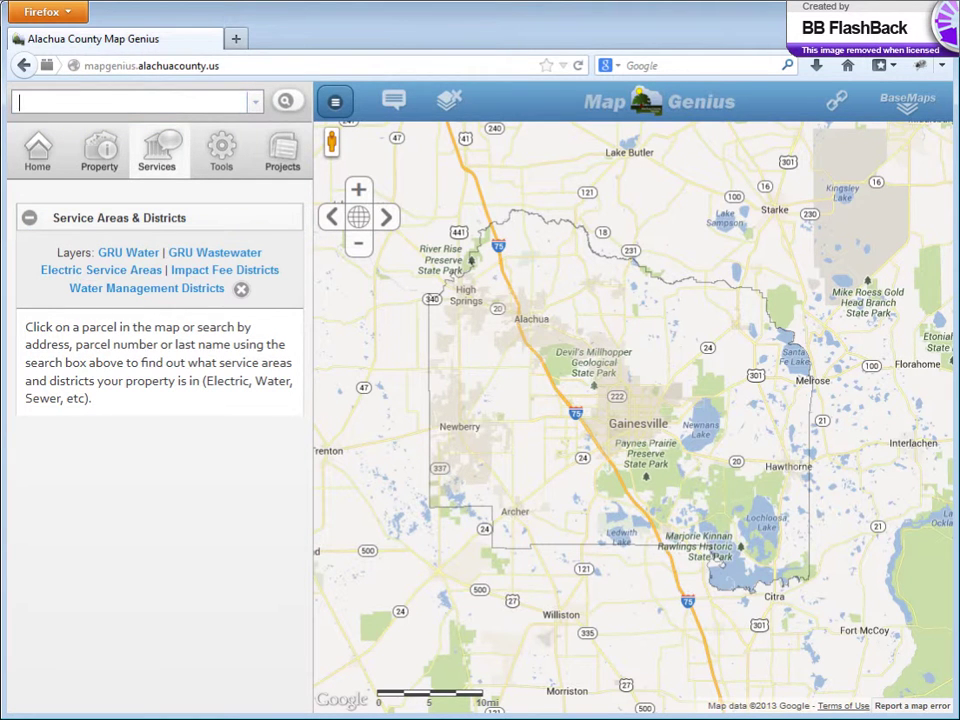
type("3400 sw 34th s")
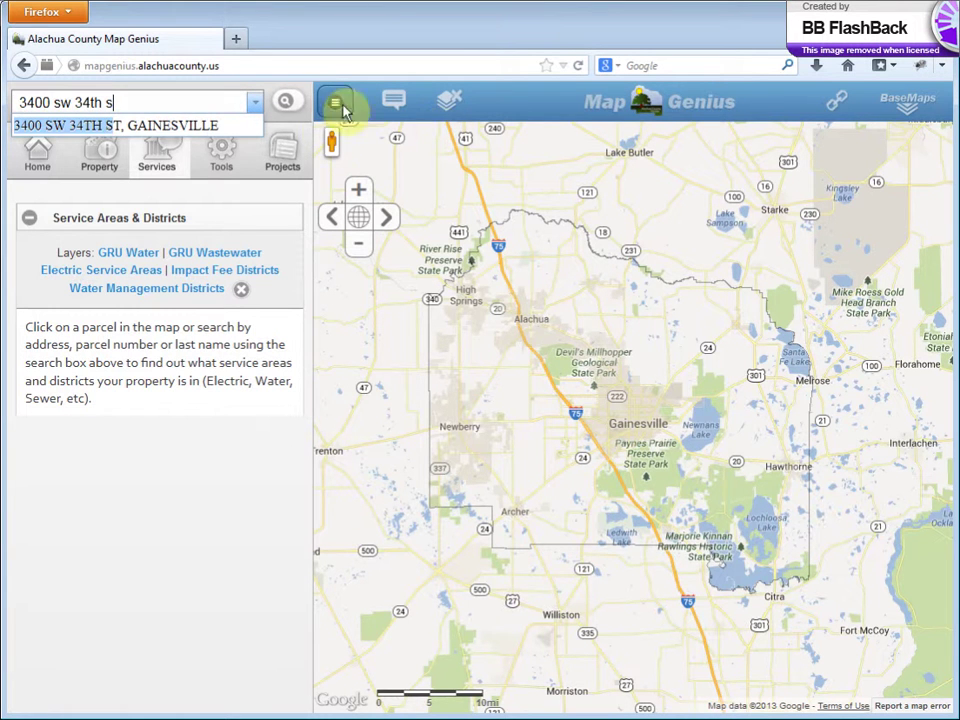
left_click(108, 135)
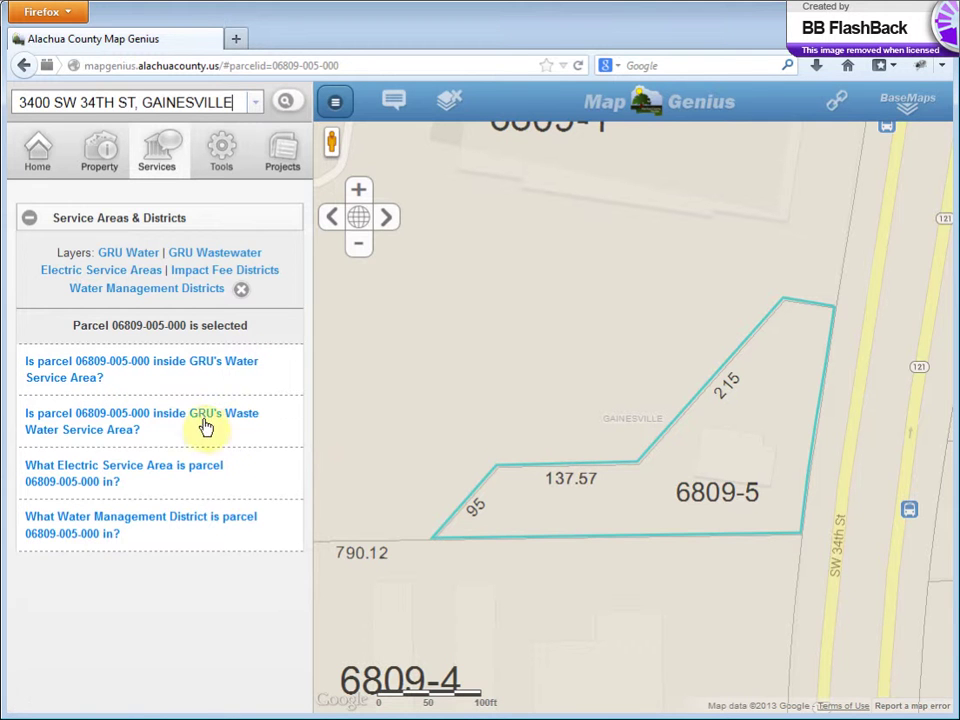
left_click(113, 375)
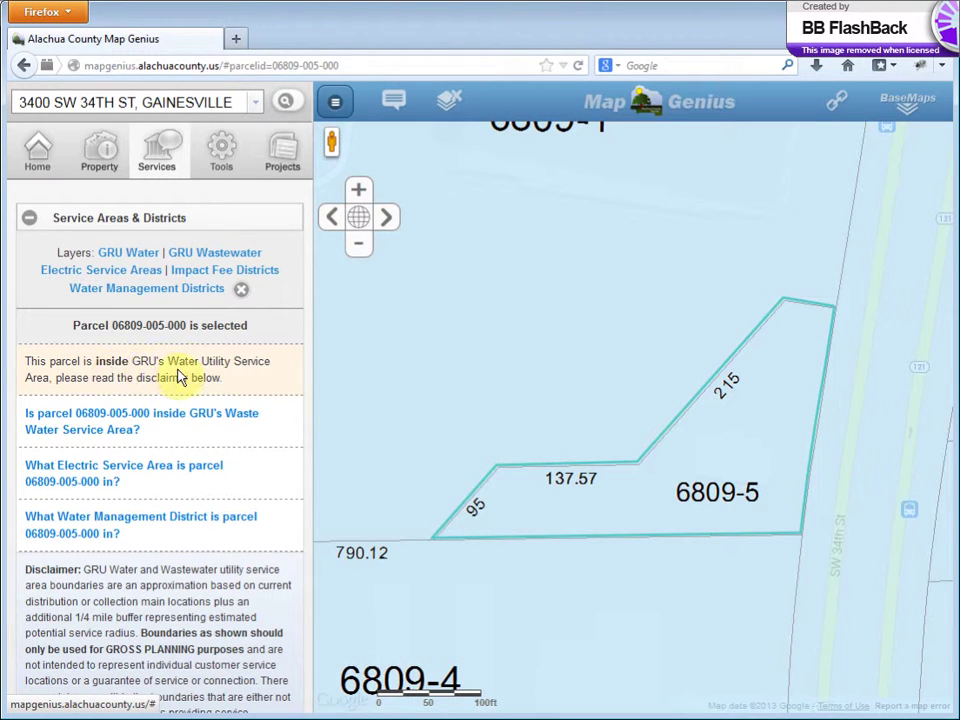
scroll(178, 612, "down", 3)
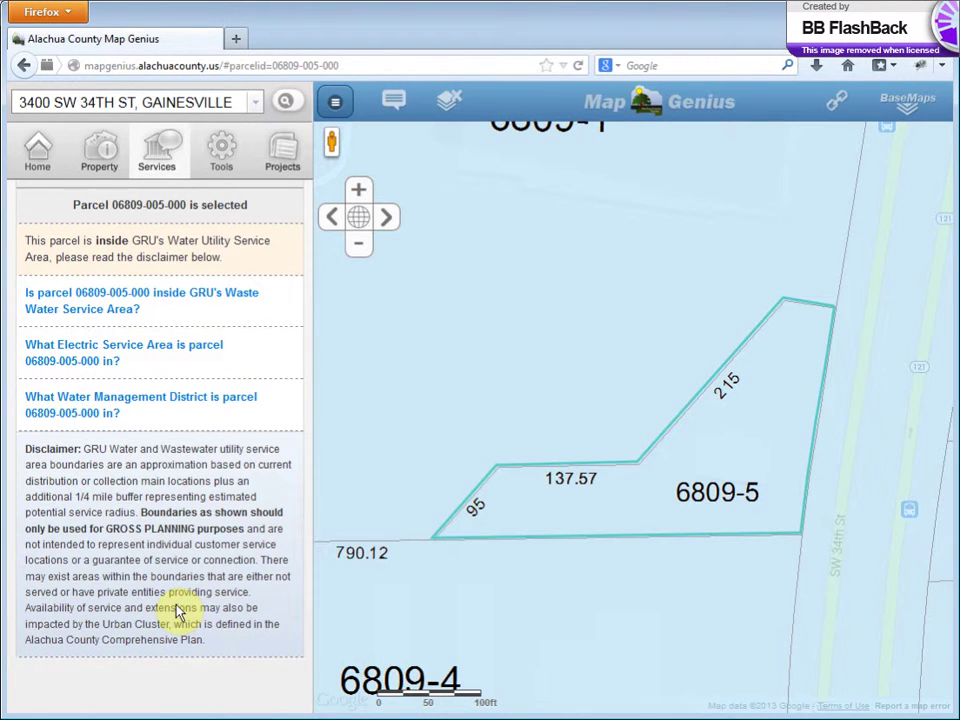
scroll(178, 612, "up", 2)
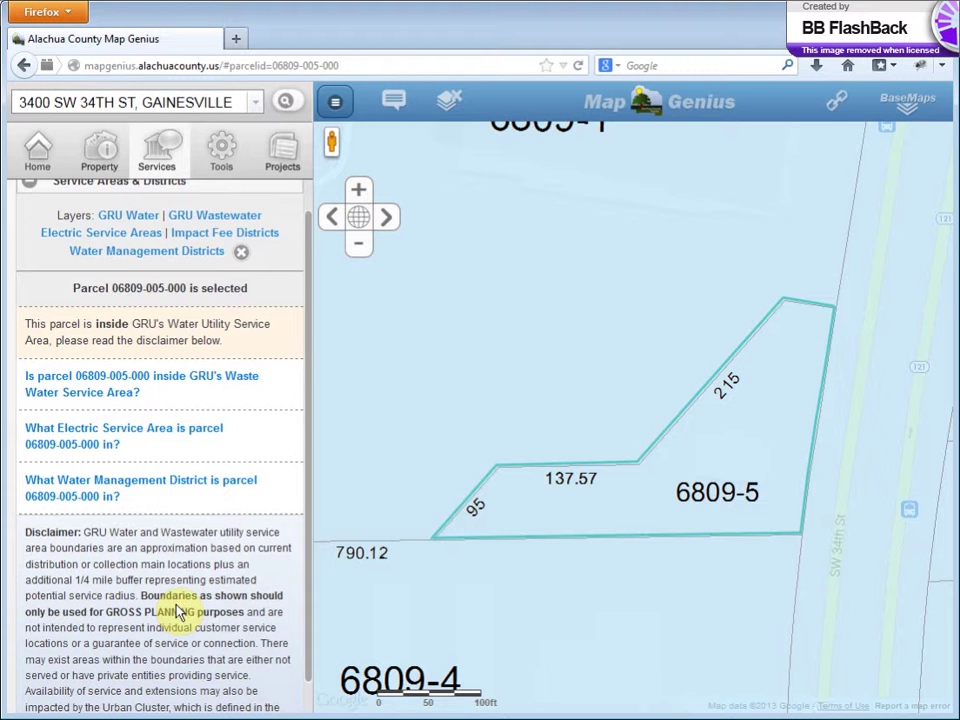
left_click(148, 380)
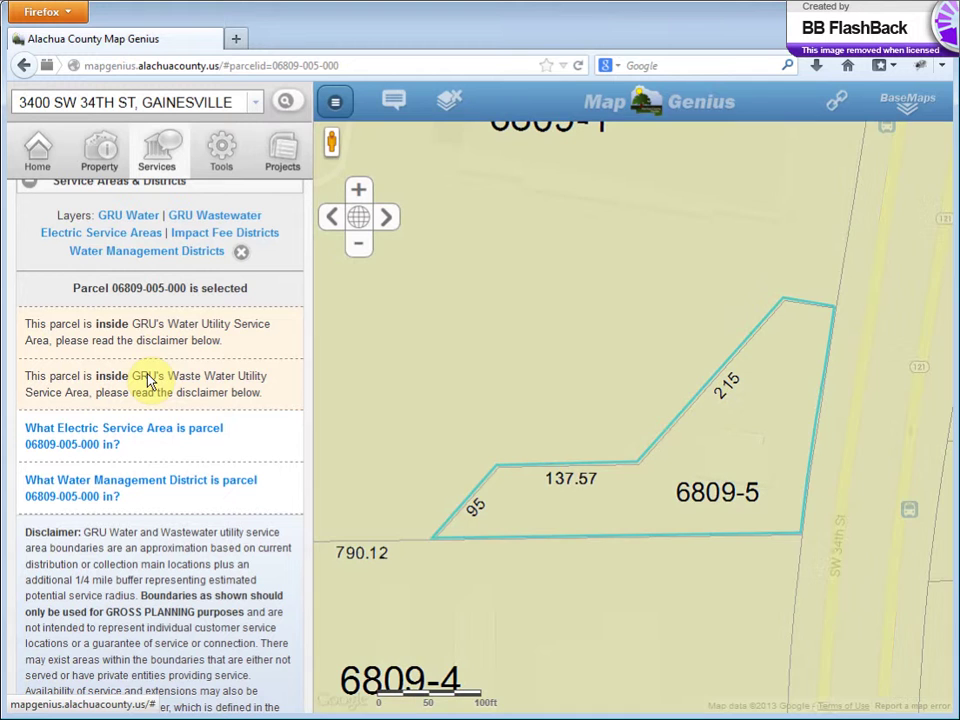
left_click(110, 437)
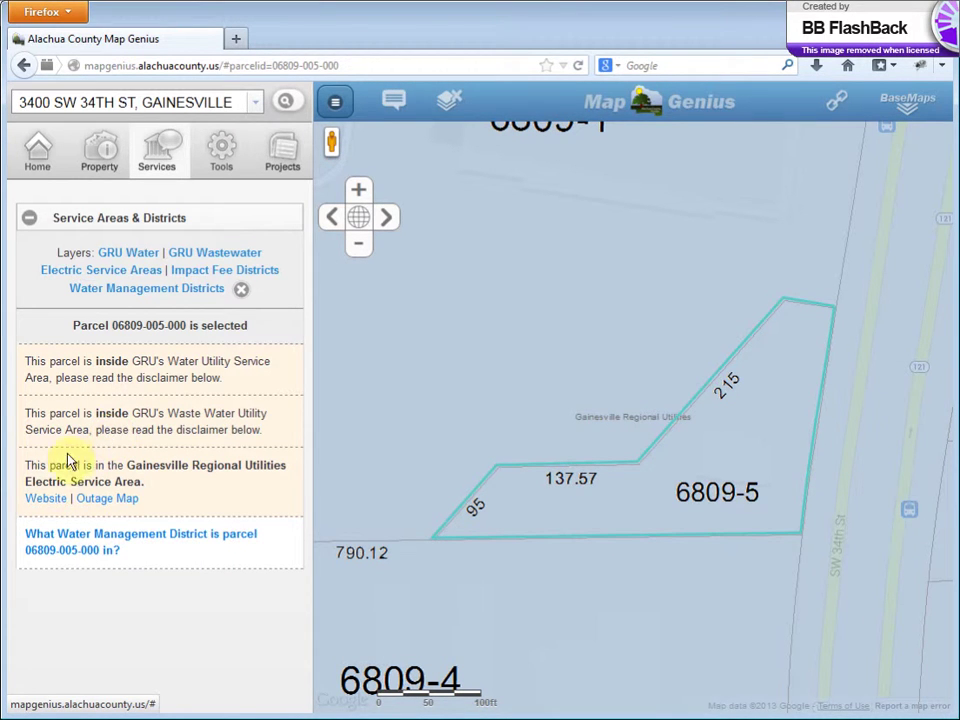
left_click(121, 548)
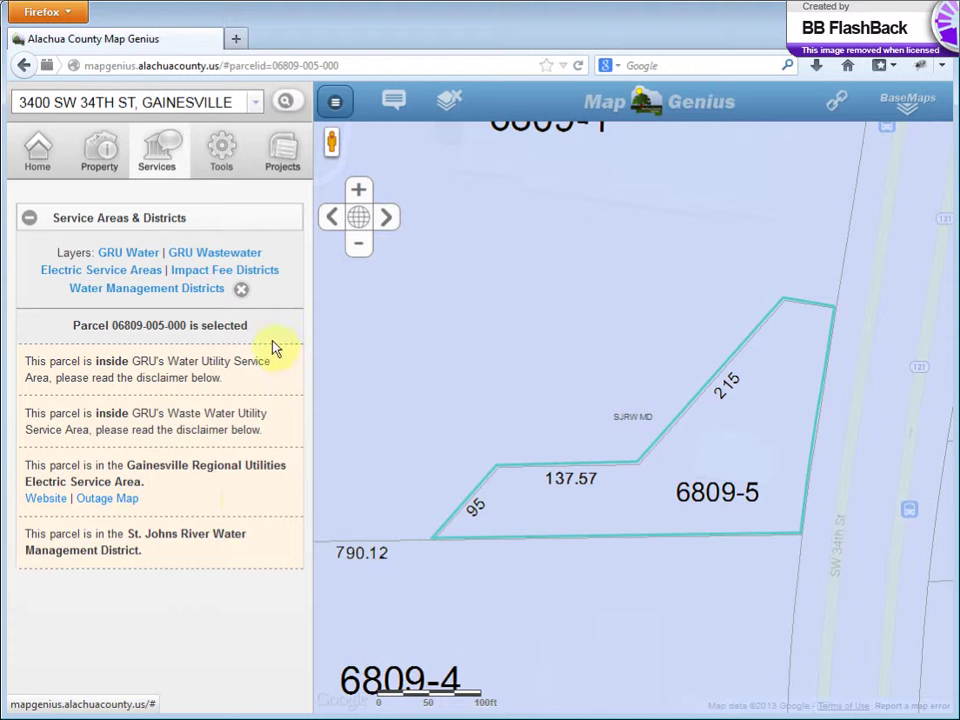
left_click(360, 221)
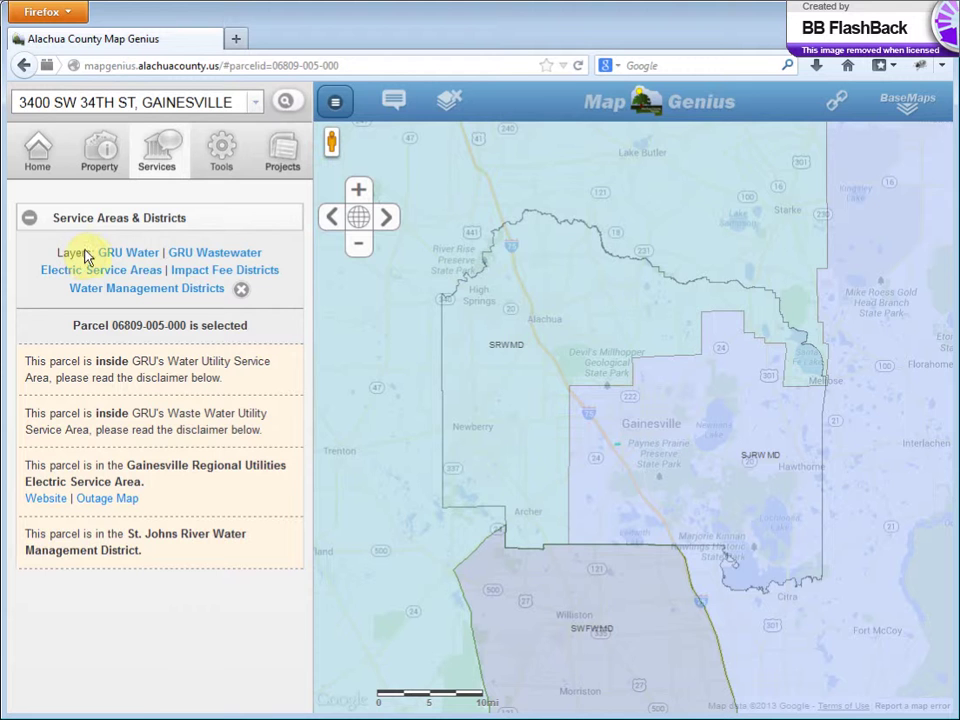
- Show the GRU Water, GRU Wastewater, Water Management Districts and Impact Fee Districts layers in turn
left_click(120, 256)
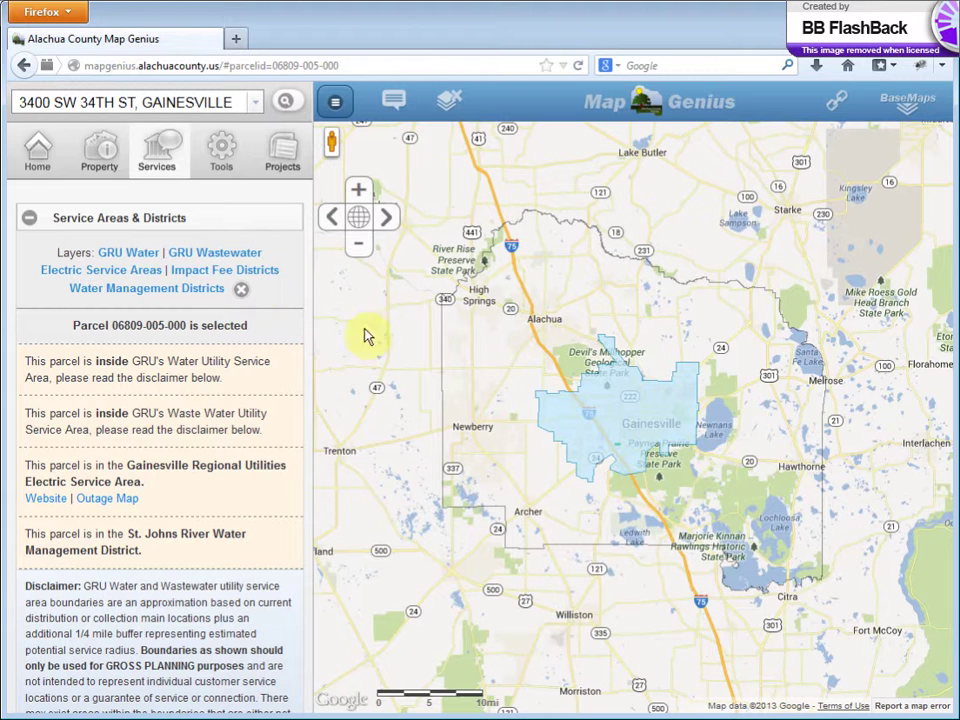
left_click(211, 256)
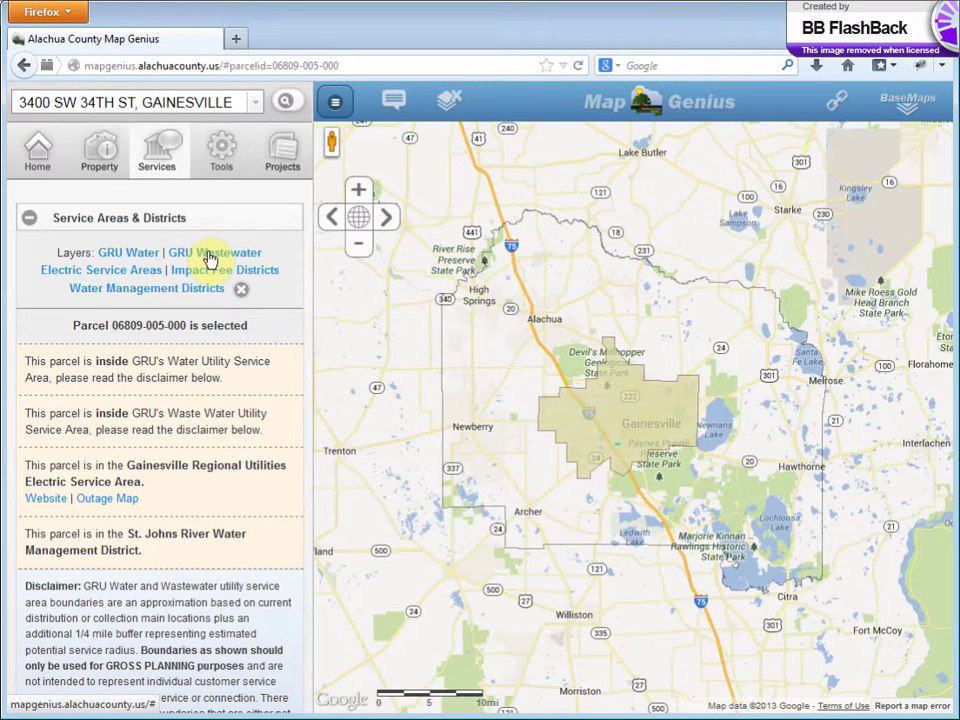
left_click(146, 287)
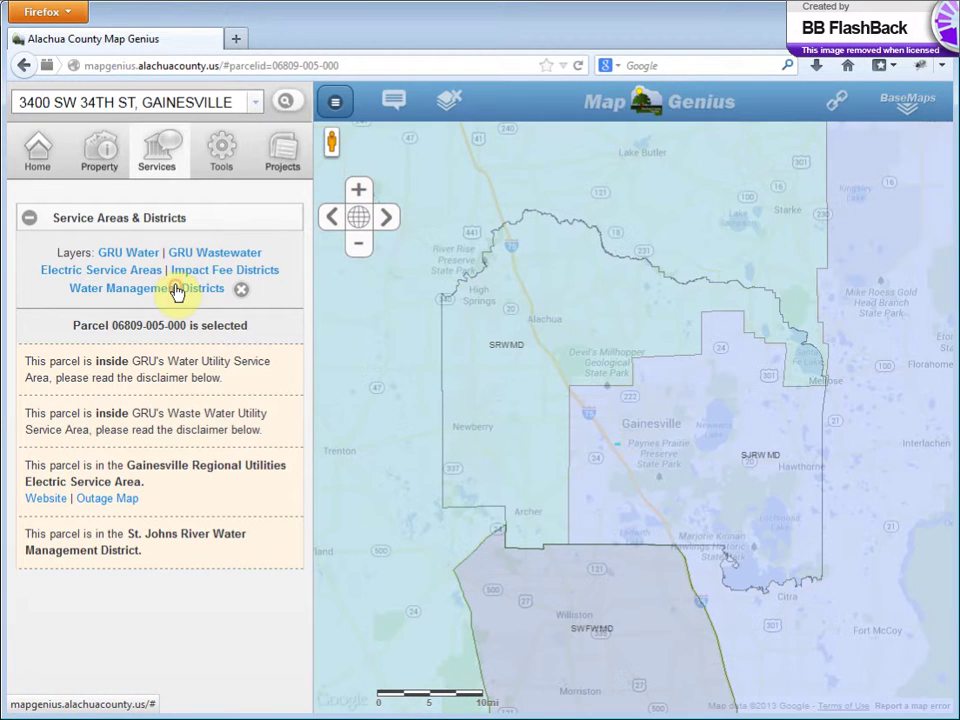
left_click(199, 271)
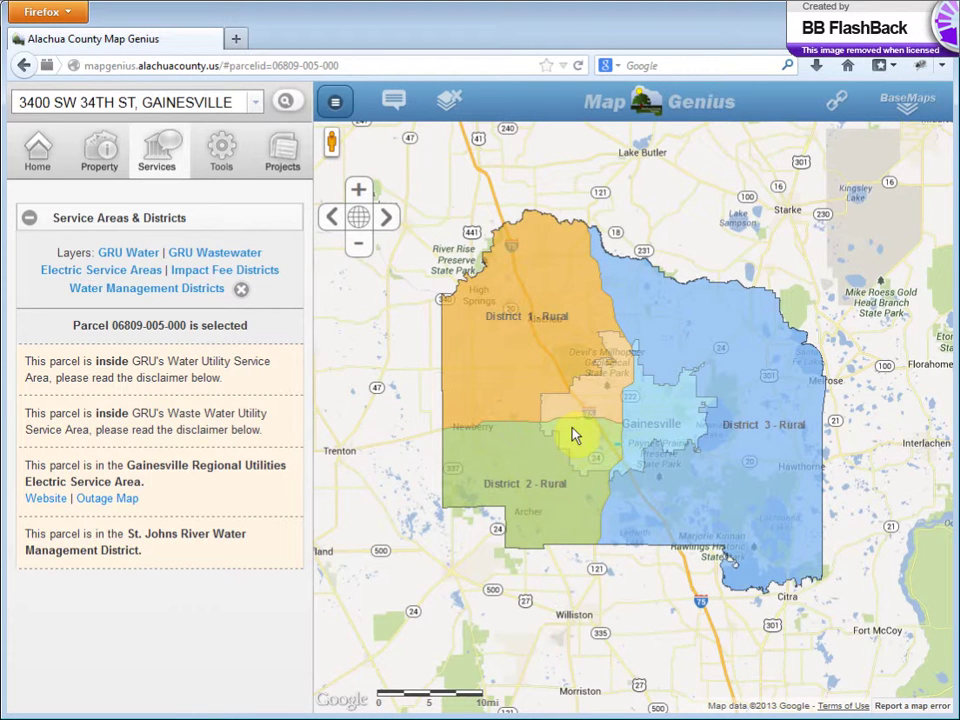
left_click(575, 435)
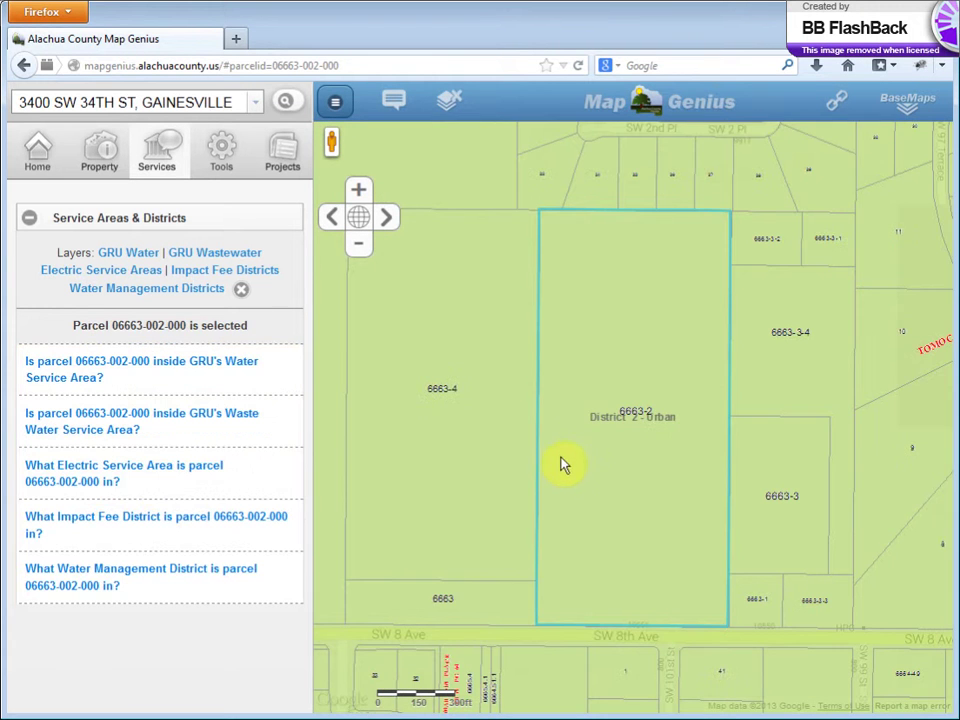
left_click(451, 104)
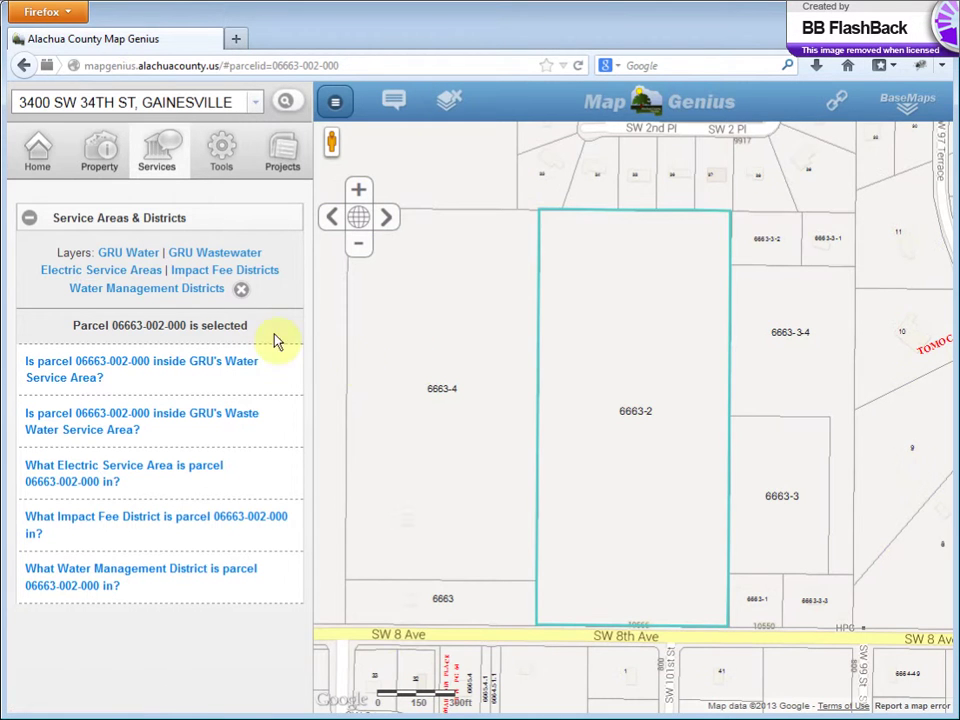
left_click(178, 363)
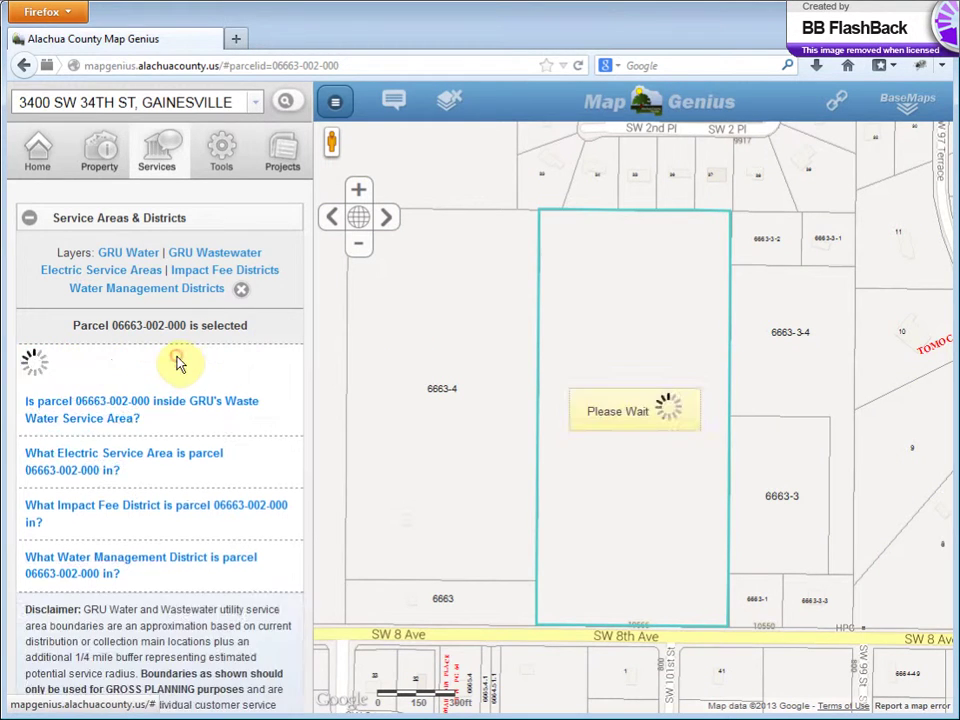
left_click(113, 418)
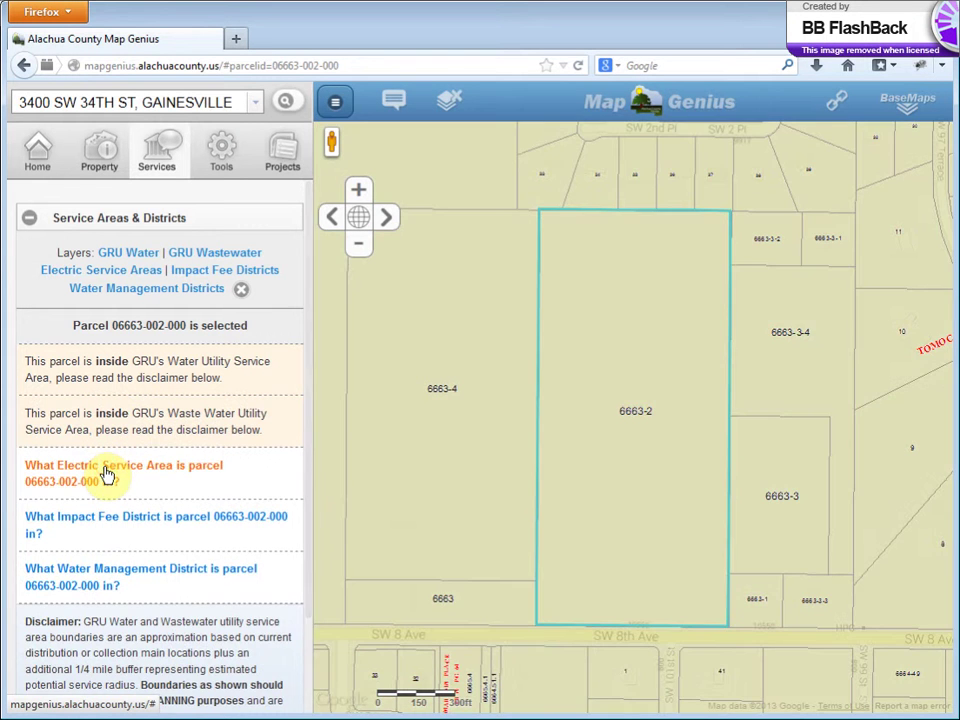
left_click(103, 476)
left_click(92, 531)
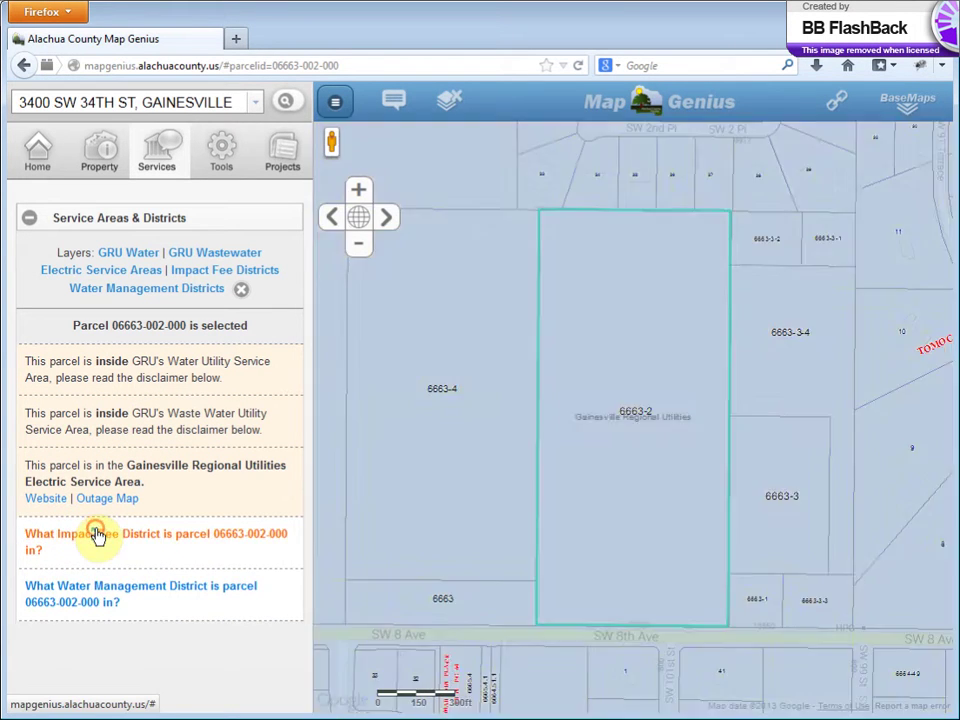
left_click(118, 586)
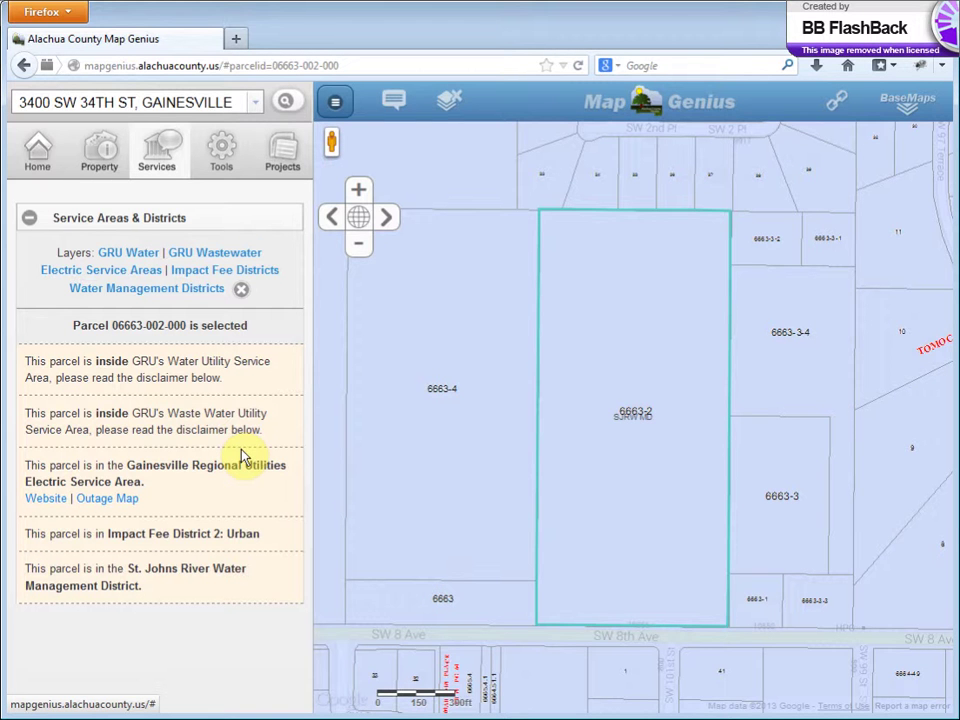
- Zoom out four levels, display the GRU Water service area around the parcel, and collapse the district results
left_click(358, 246)
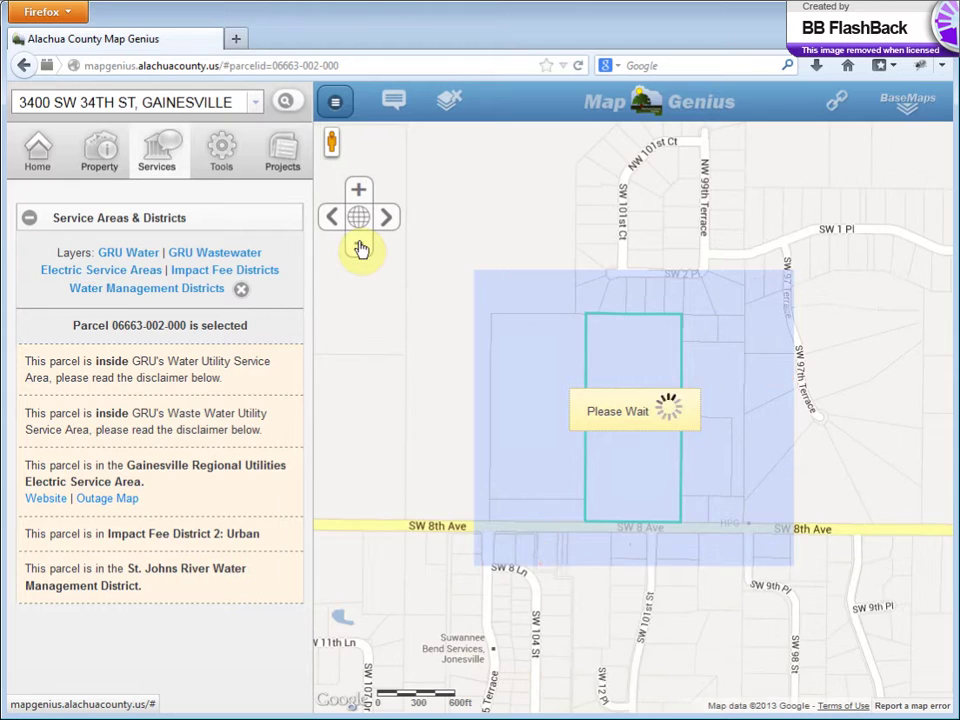
left_click(358, 246)
left_click(358, 246)
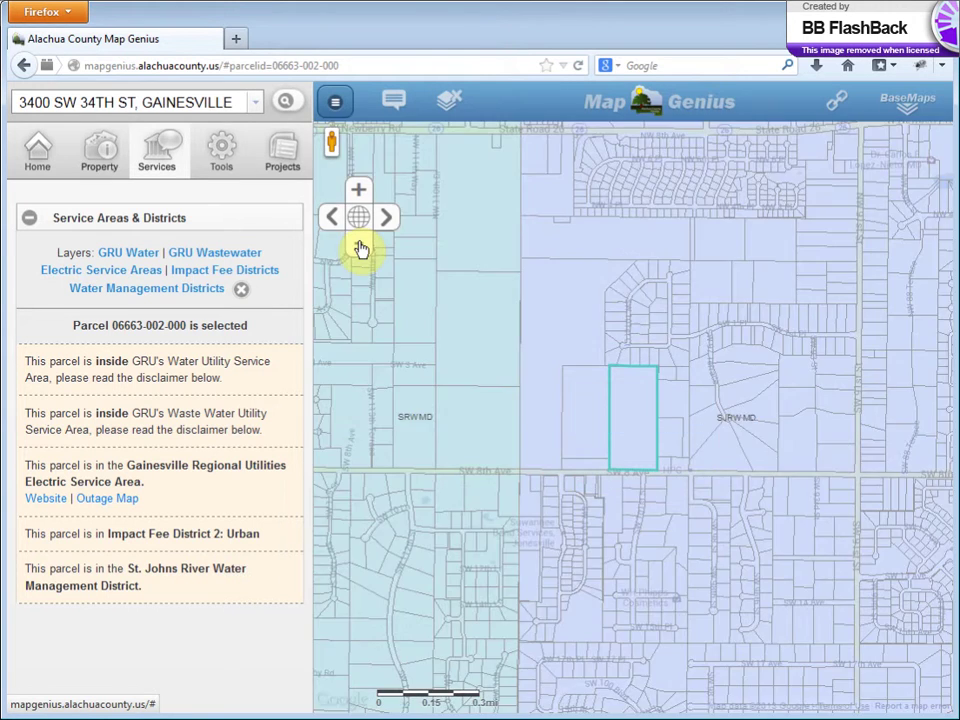
left_click(358, 246)
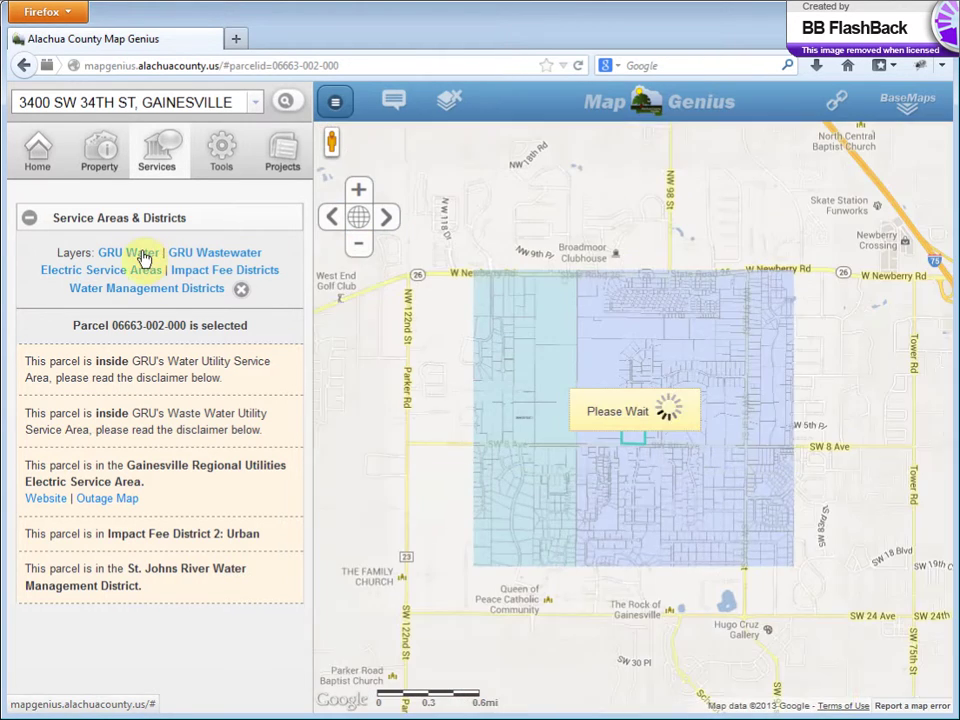
left_click(140, 256)
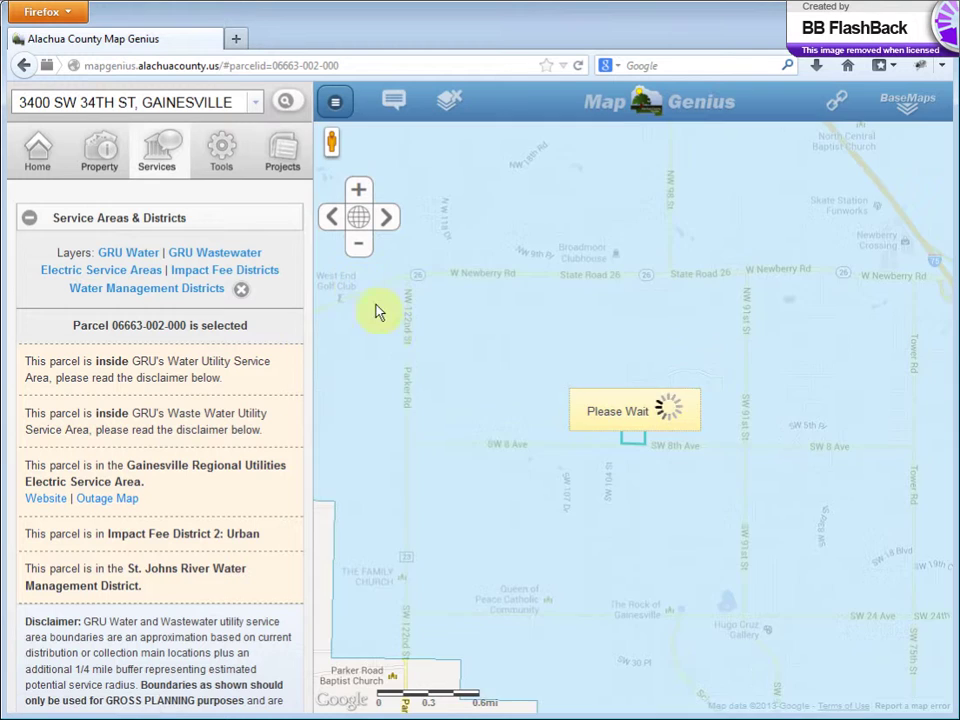
left_click_drag(418, 433, 529, 281)
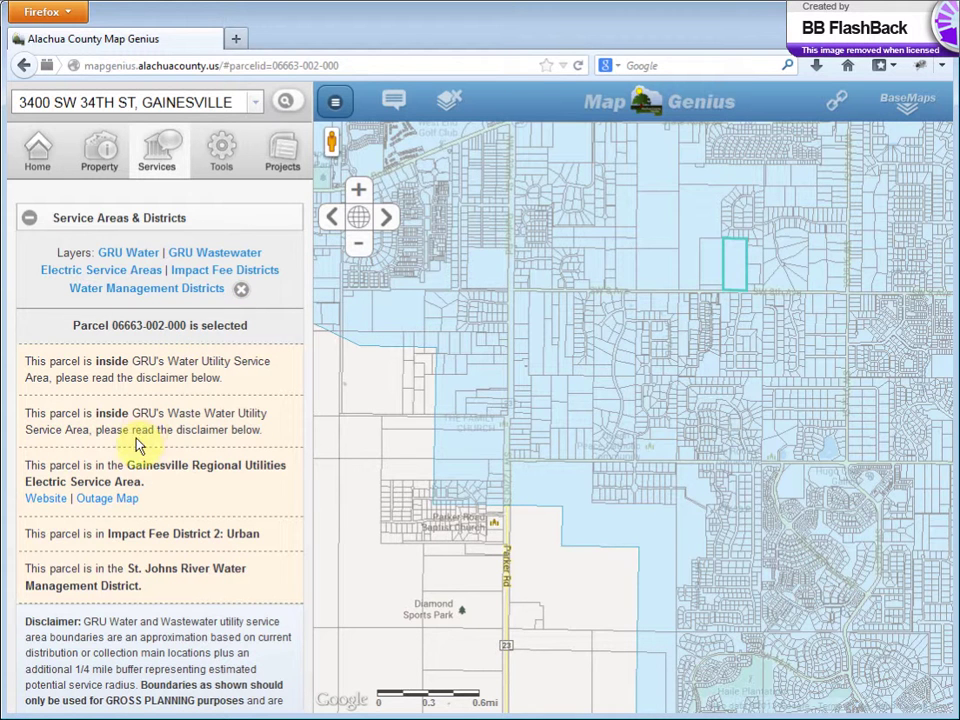
left_click(87, 218)
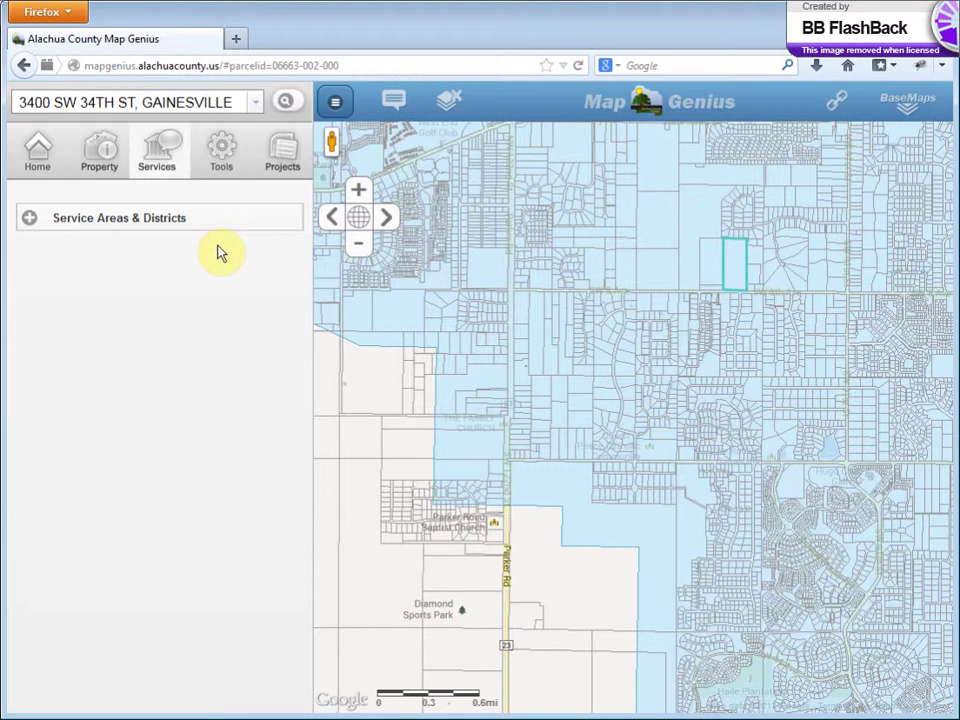
- Open the Projects tab's Development & Land Use Applications list of applications under review
left_click(281, 170)
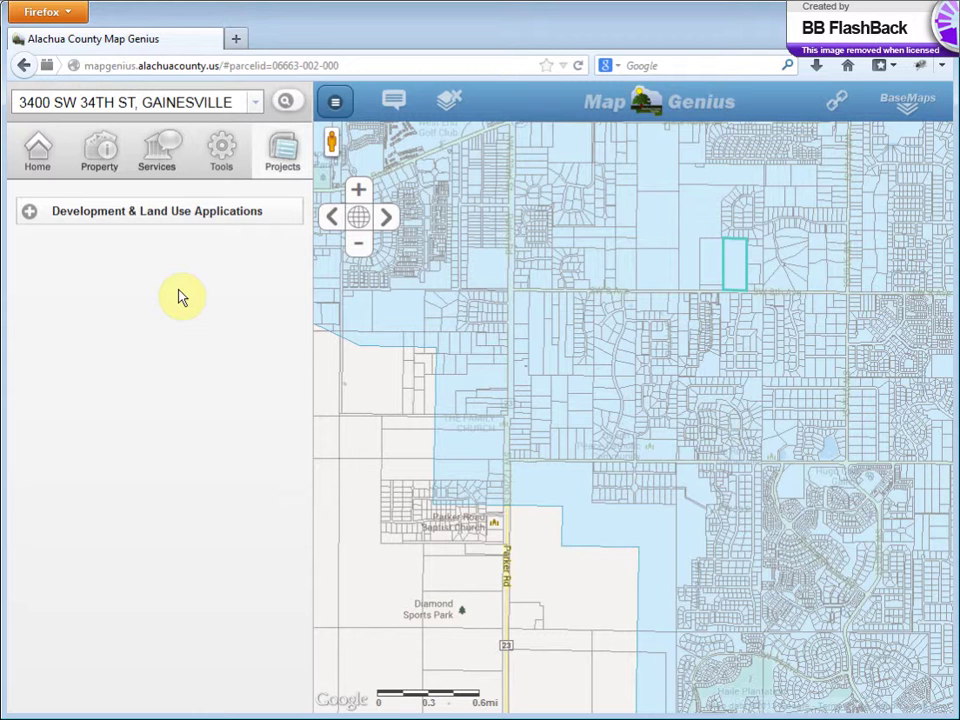
left_click(139, 222)
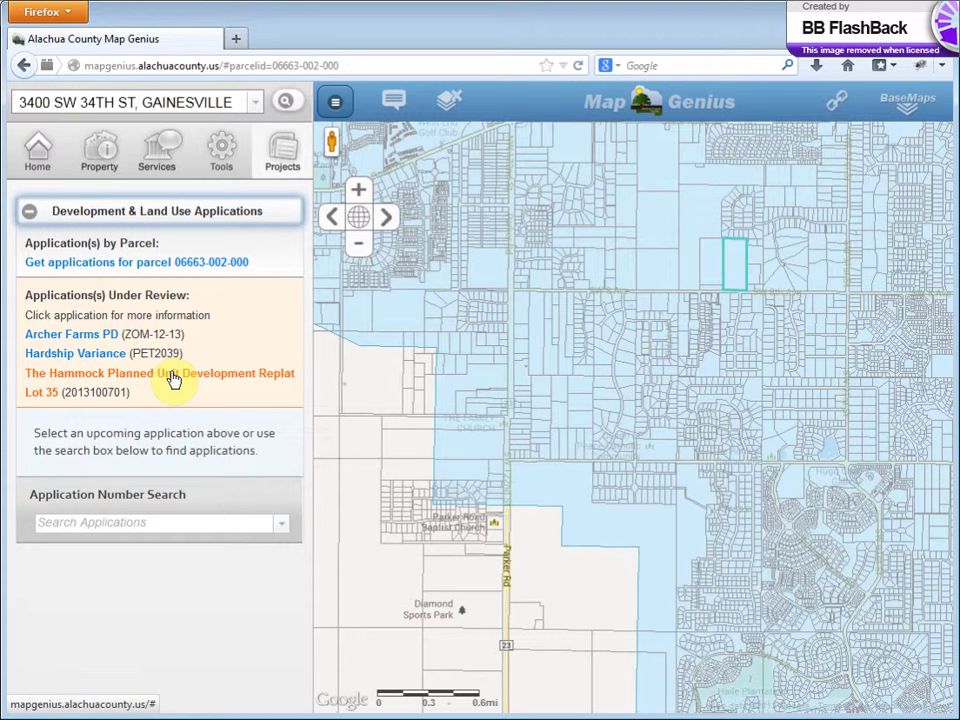
- Read the Archer Farms PD application, then The Hammock PUD Replat Lot 35 application for parcel 6037-35
left_click(62, 335)
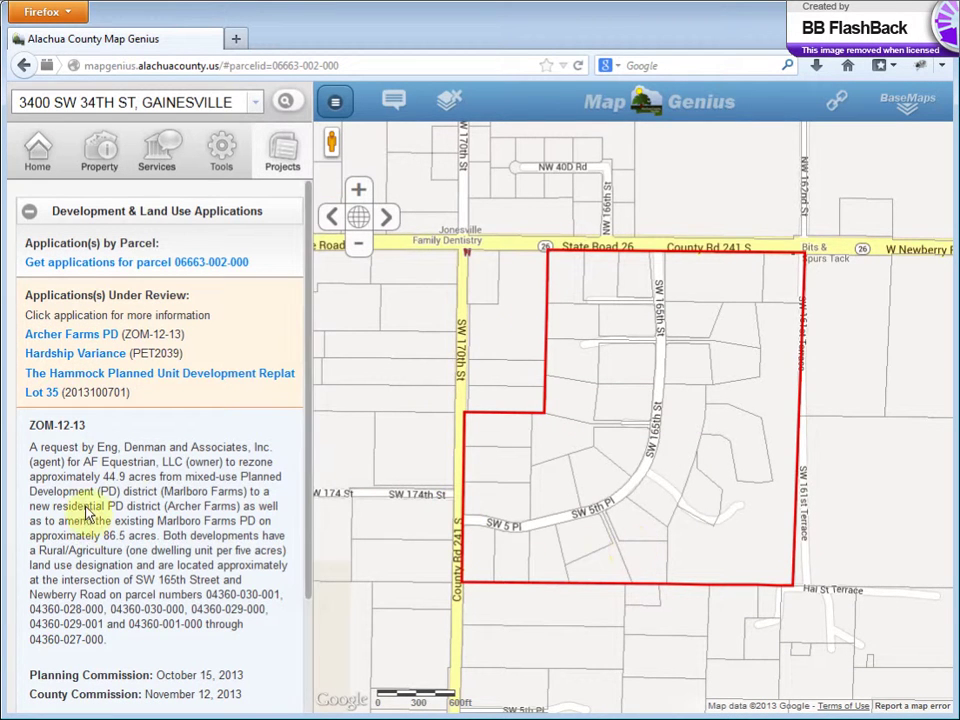
scroll(152, 429, "down", 2)
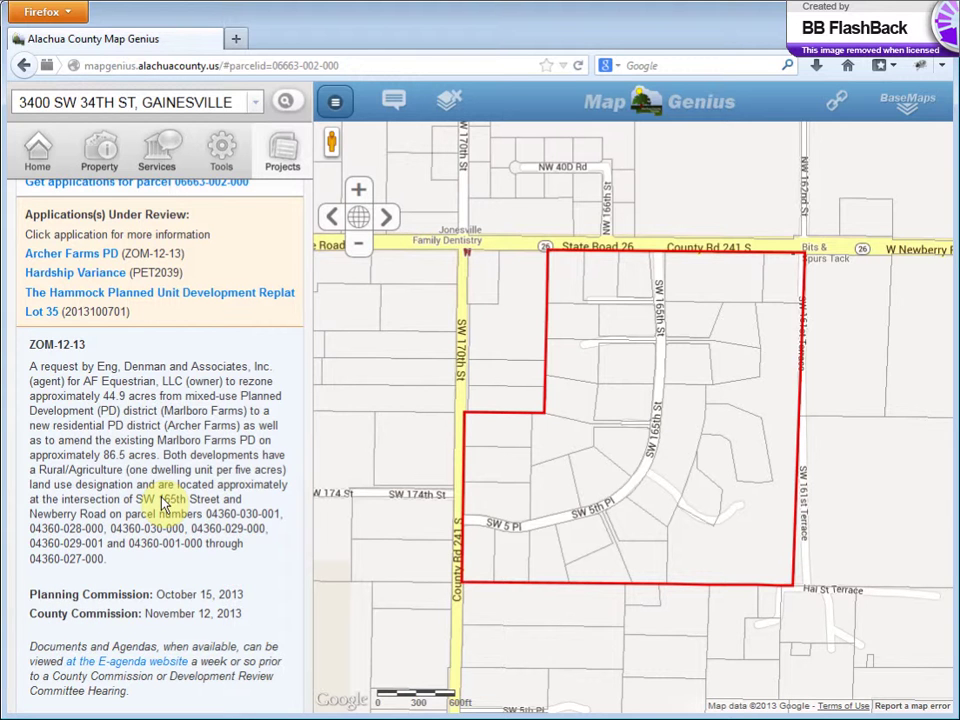
left_click(221, 302)
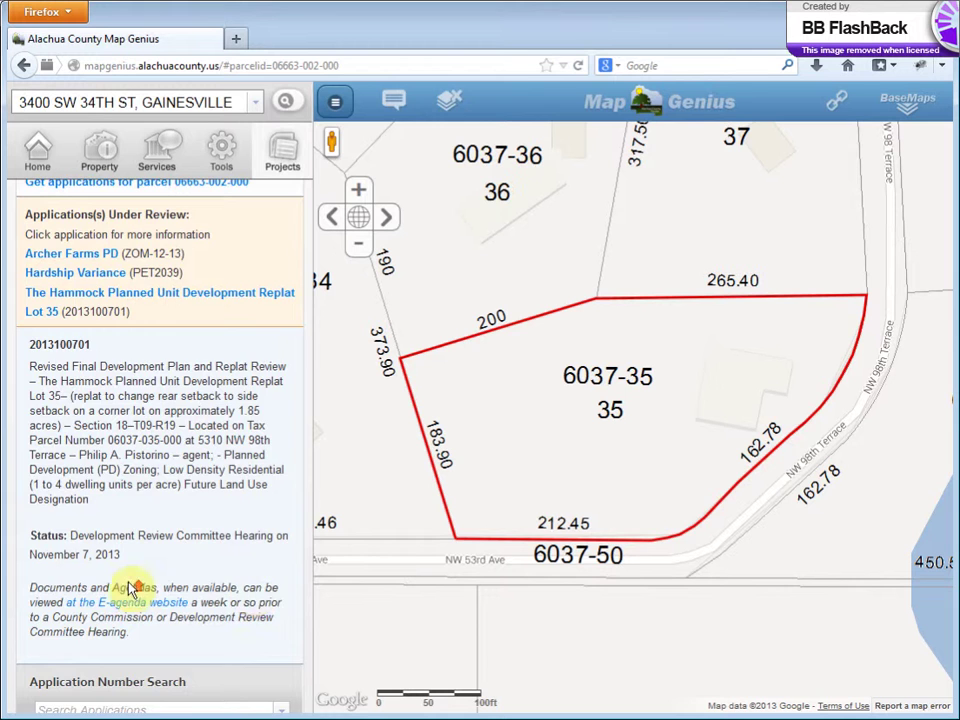
scroll(160, 500, "up", 2)
left_click(206, 376)
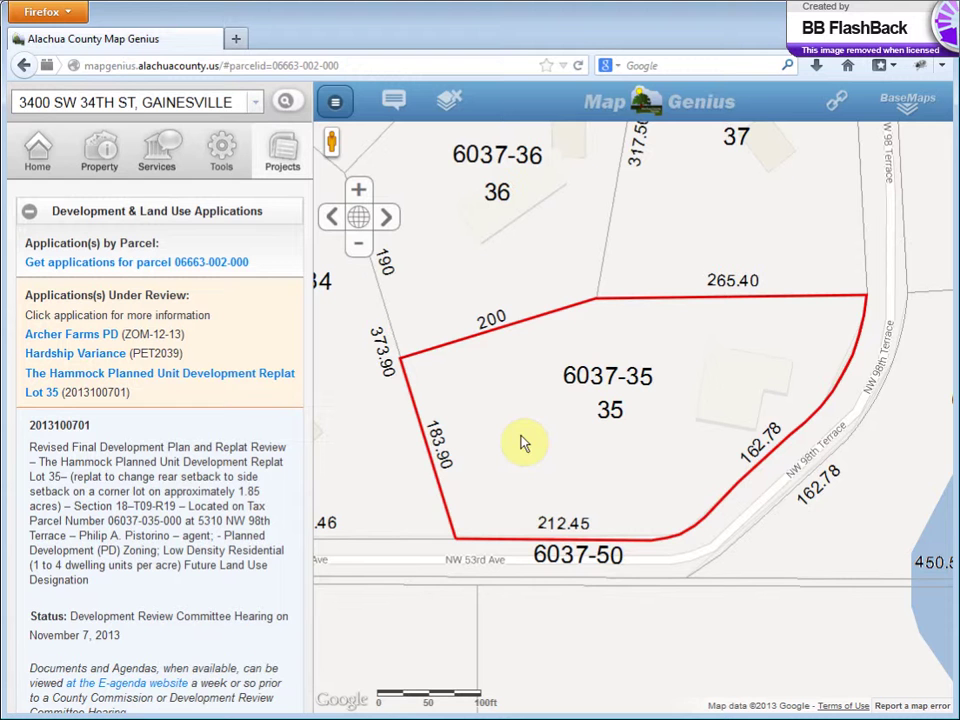
left_click(360, 217)
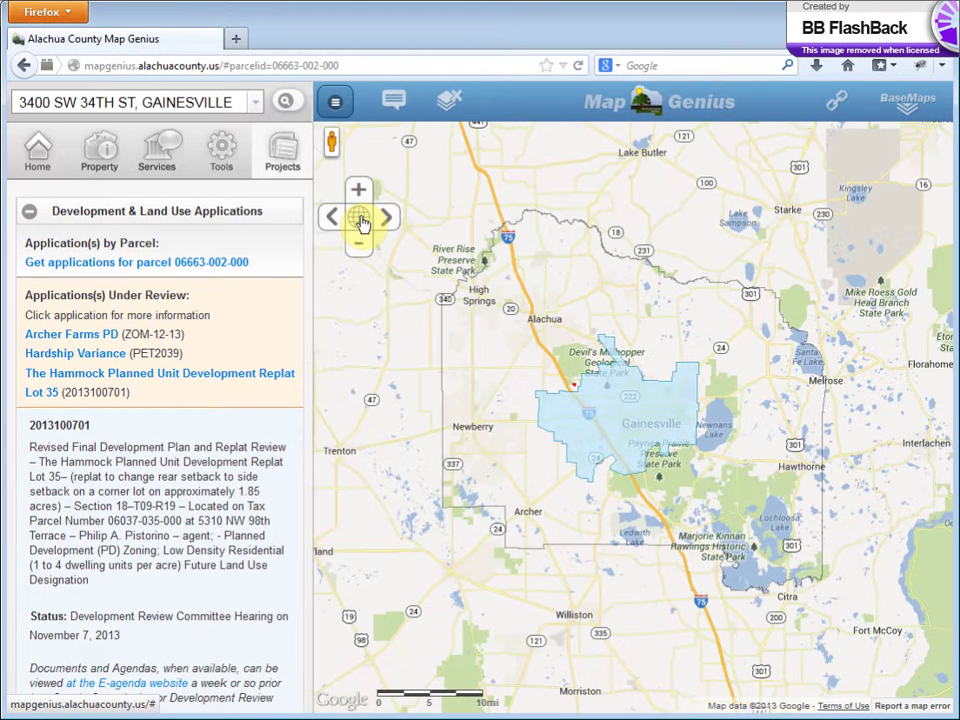
left_click(453, 106)
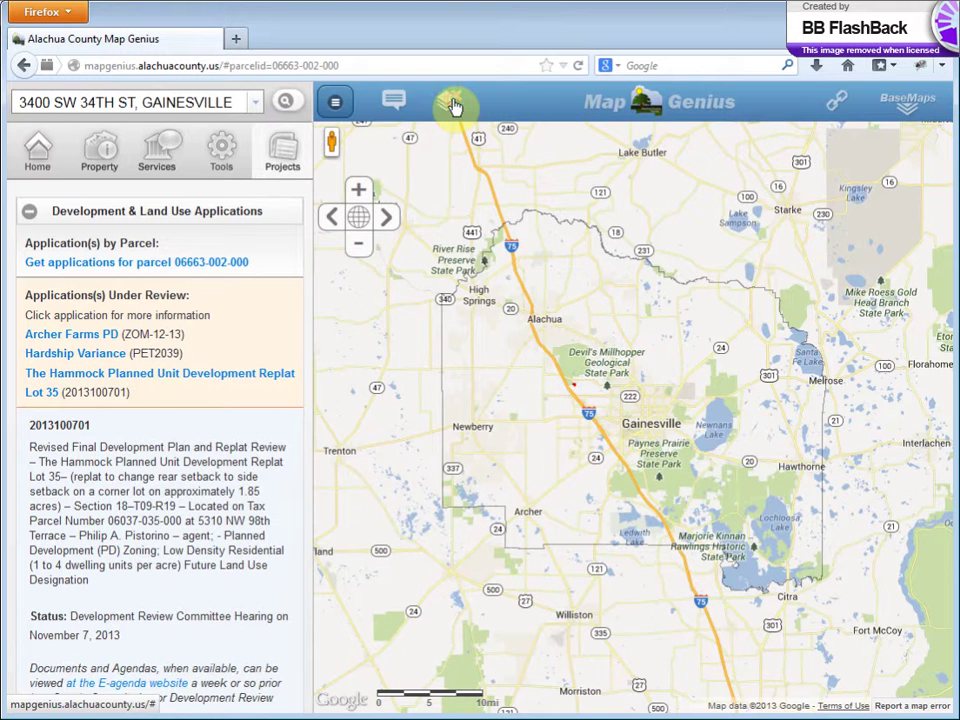
left_click(563, 449)
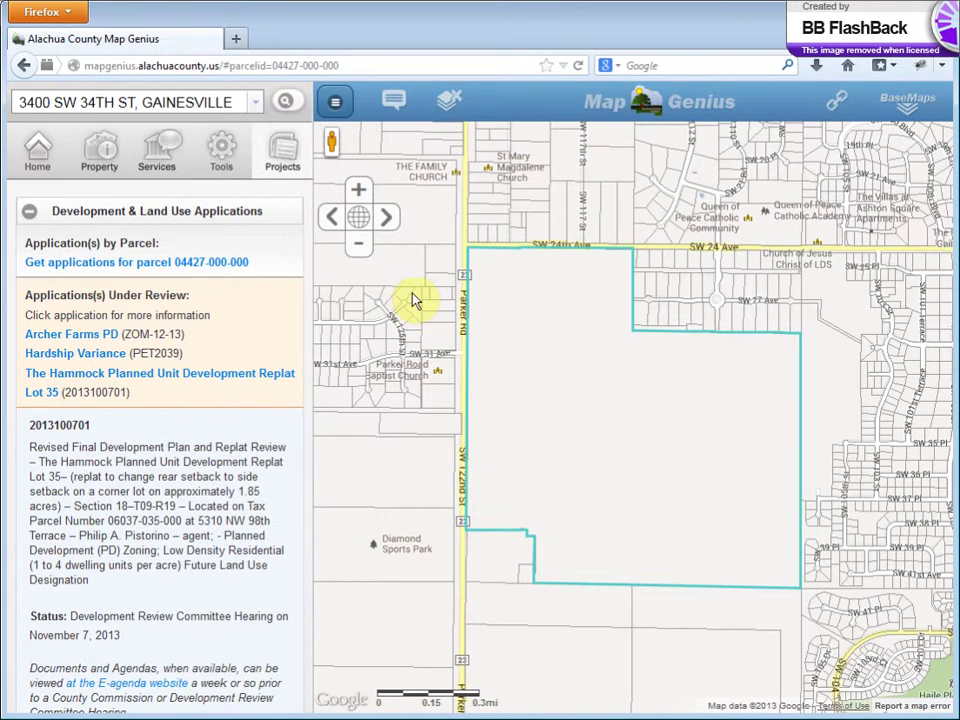
left_click(37, 263)
left_click(160, 263)
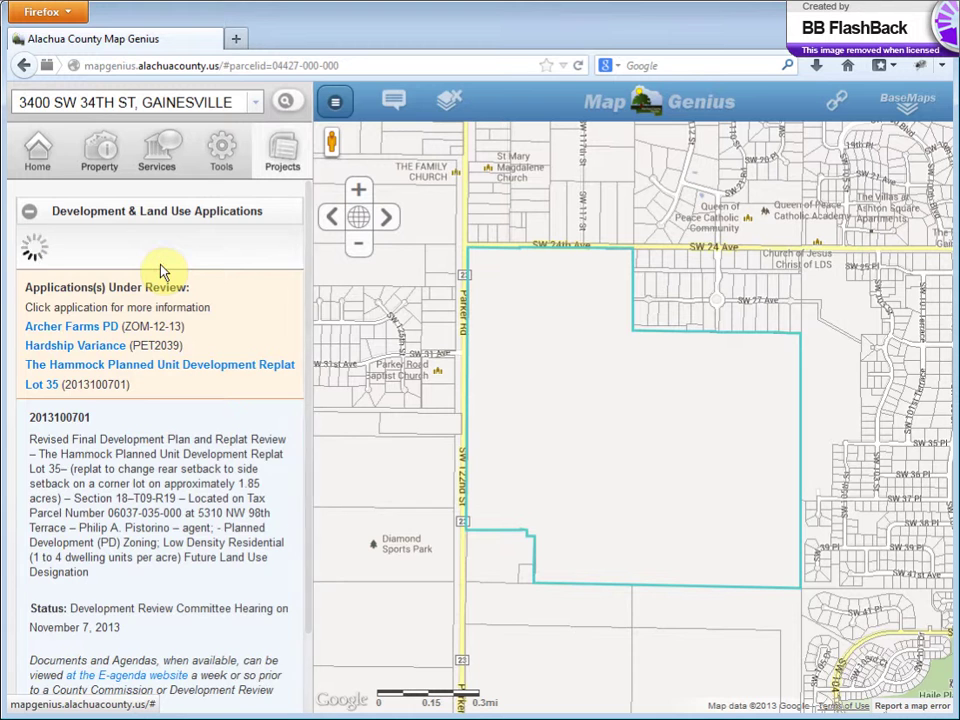
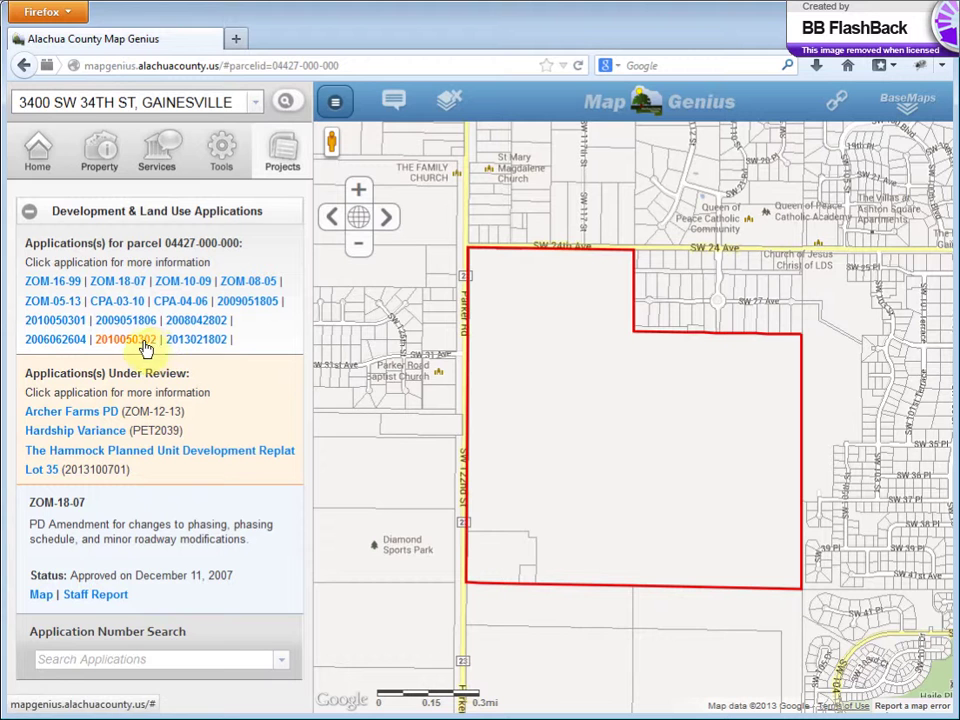
left_click(46, 341)
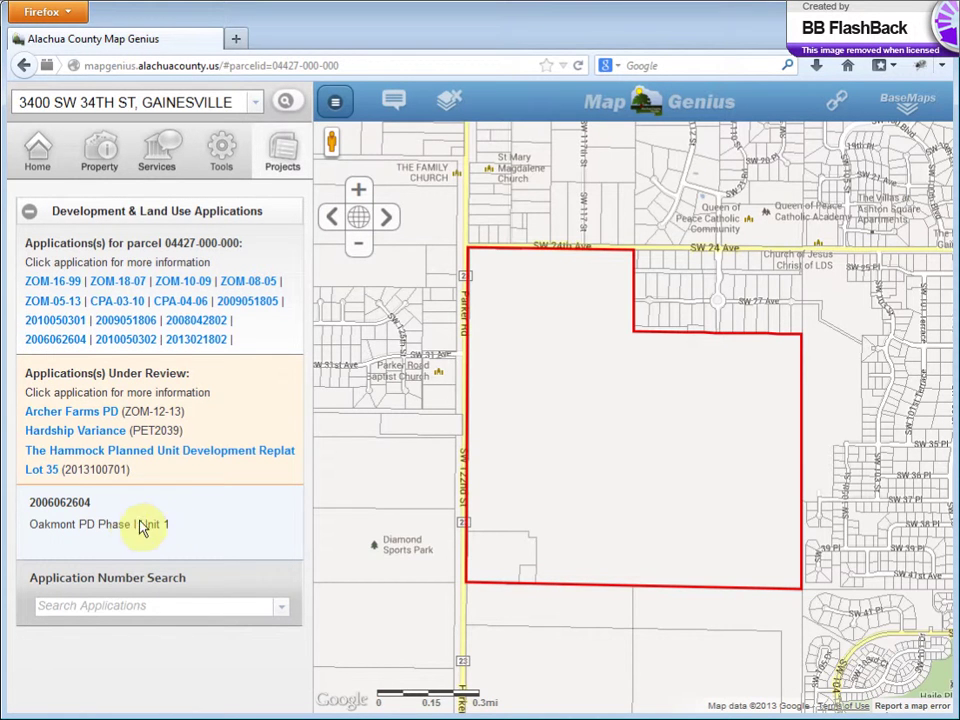
left_click(124, 341)
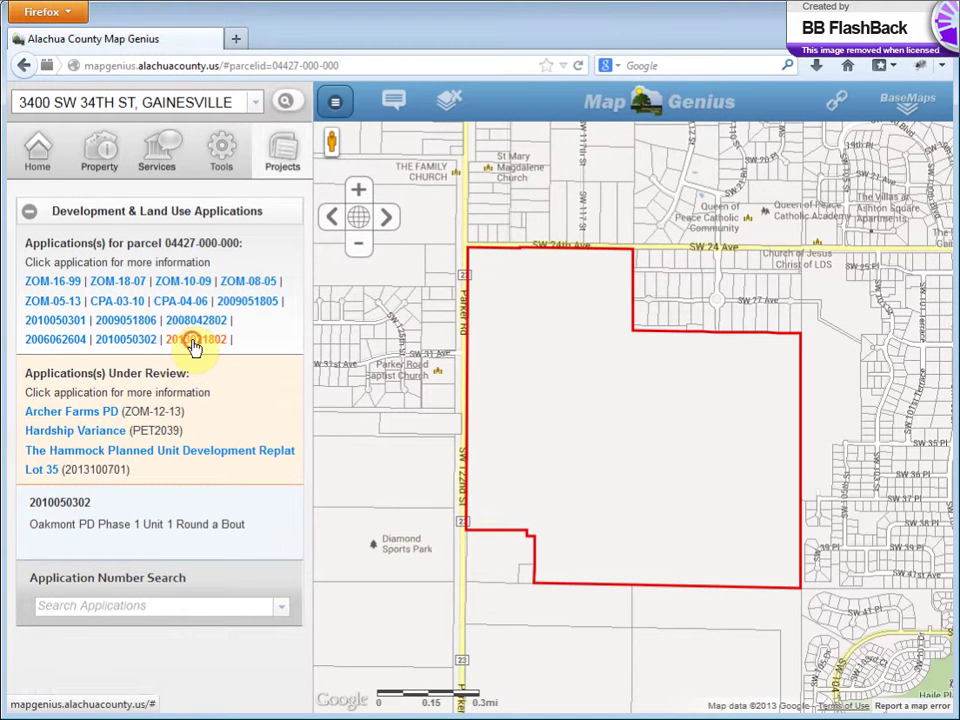
left_click(191, 339)
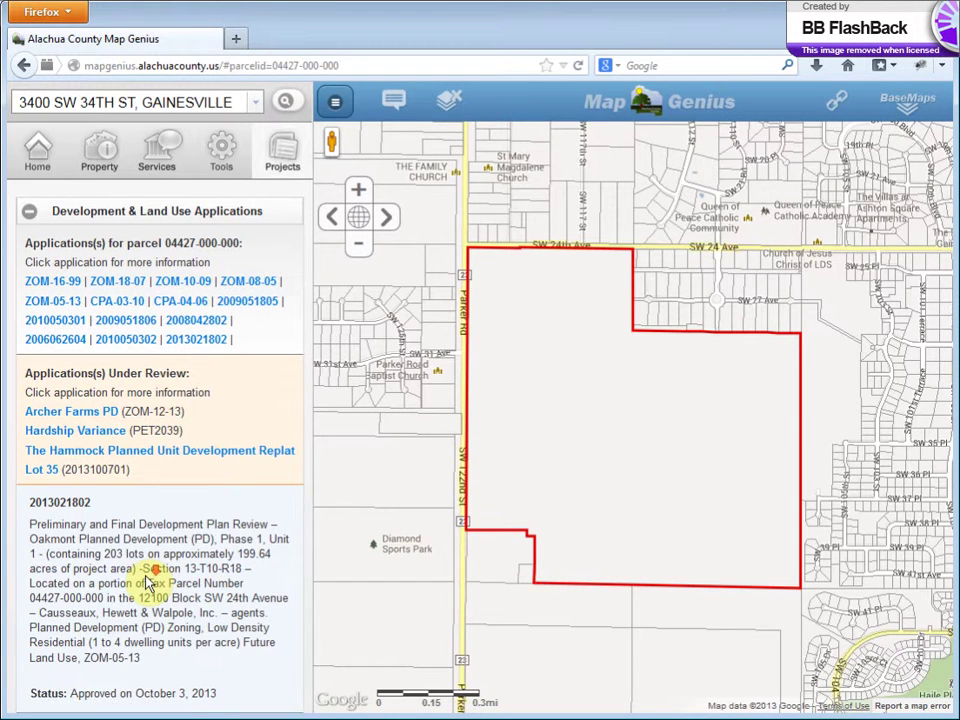
scroll(148, 578, "down", 3)
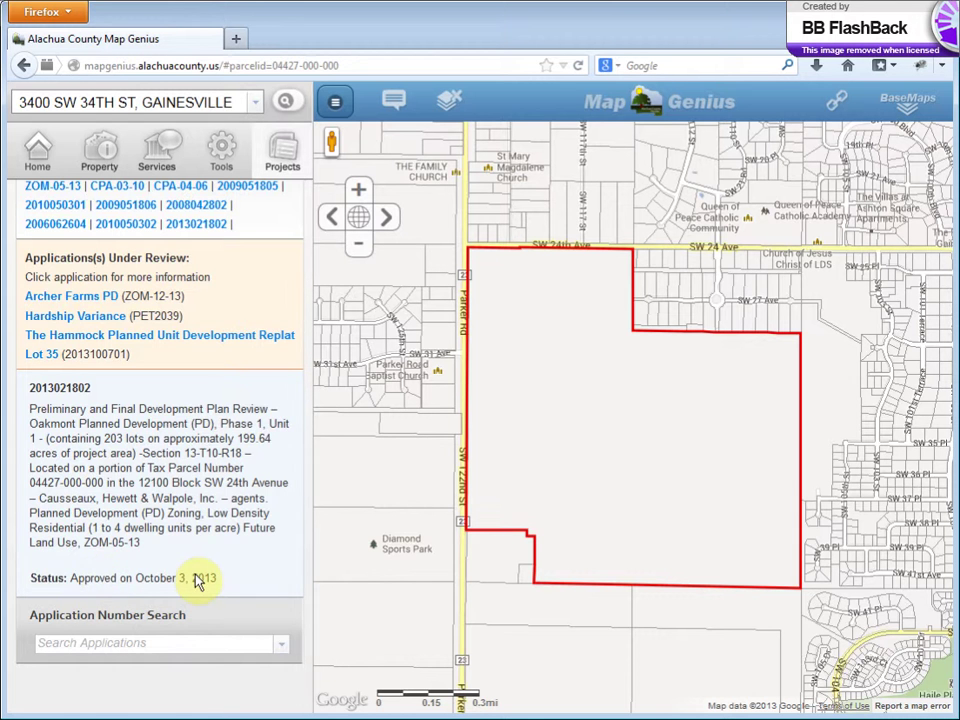
scroll(214, 557, "up", 3)
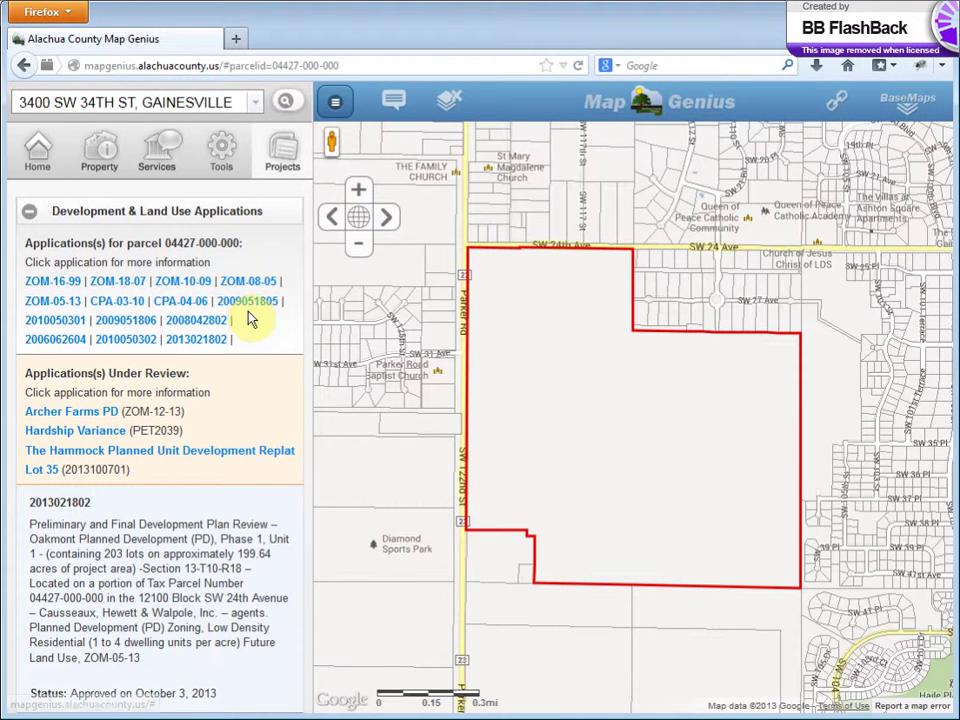
scroll(294, 344, "down", 2)
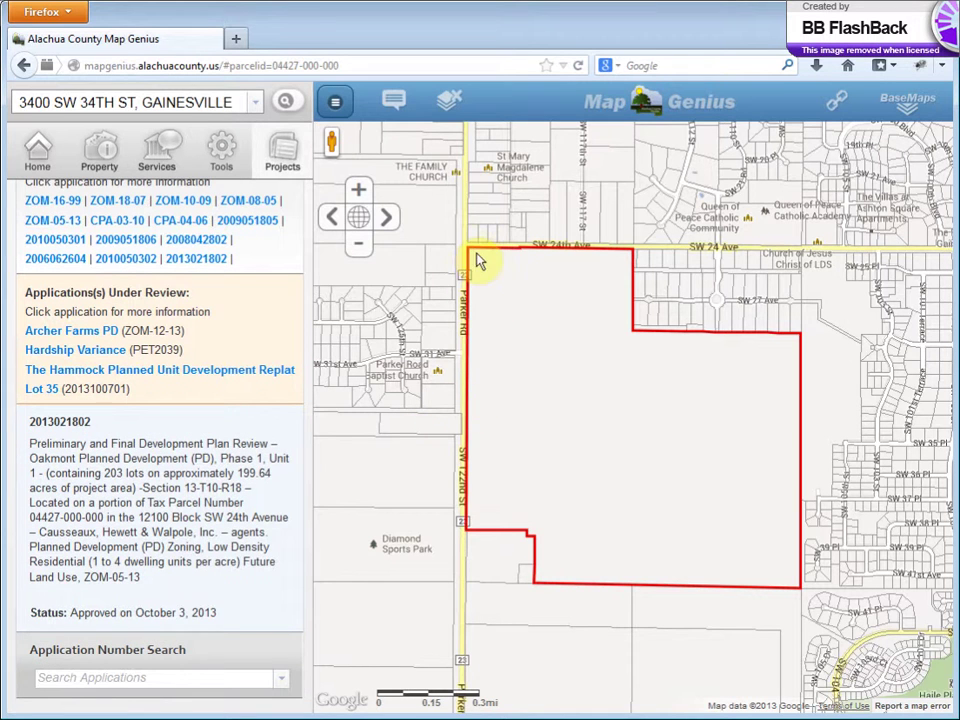
double_click(763, 237)
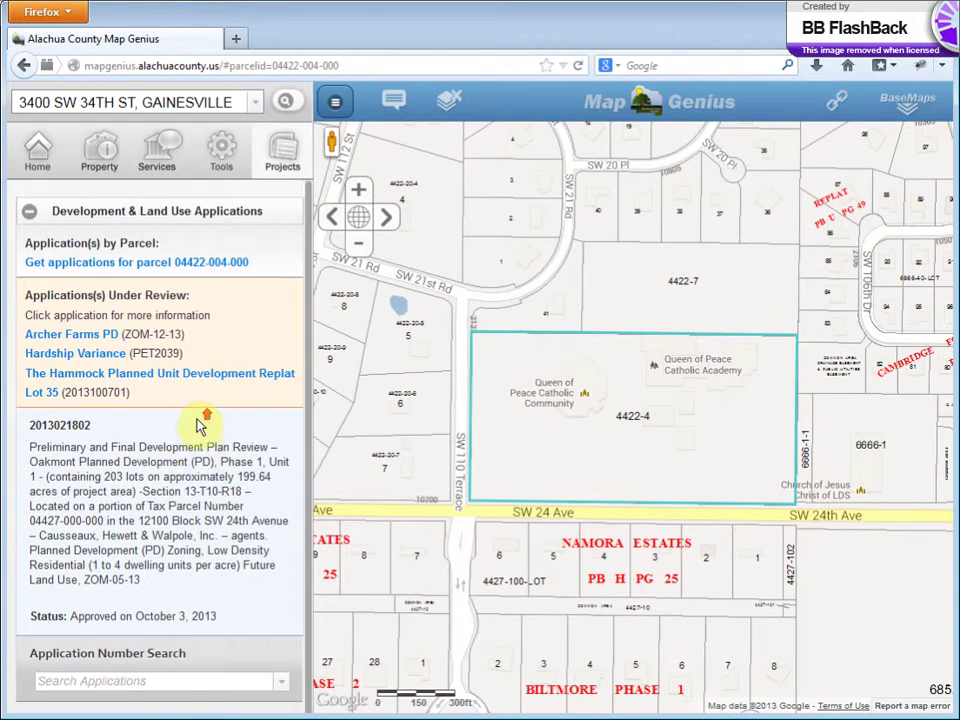
scroll(122, 492, "down", 1)
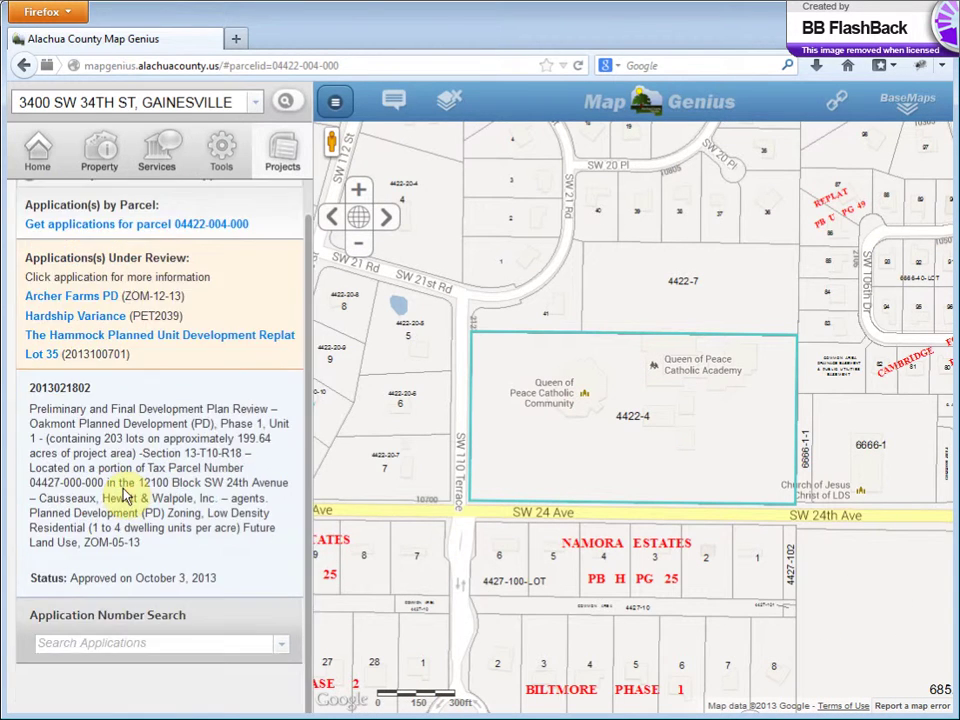
scroll(131, 540, "up", 1)
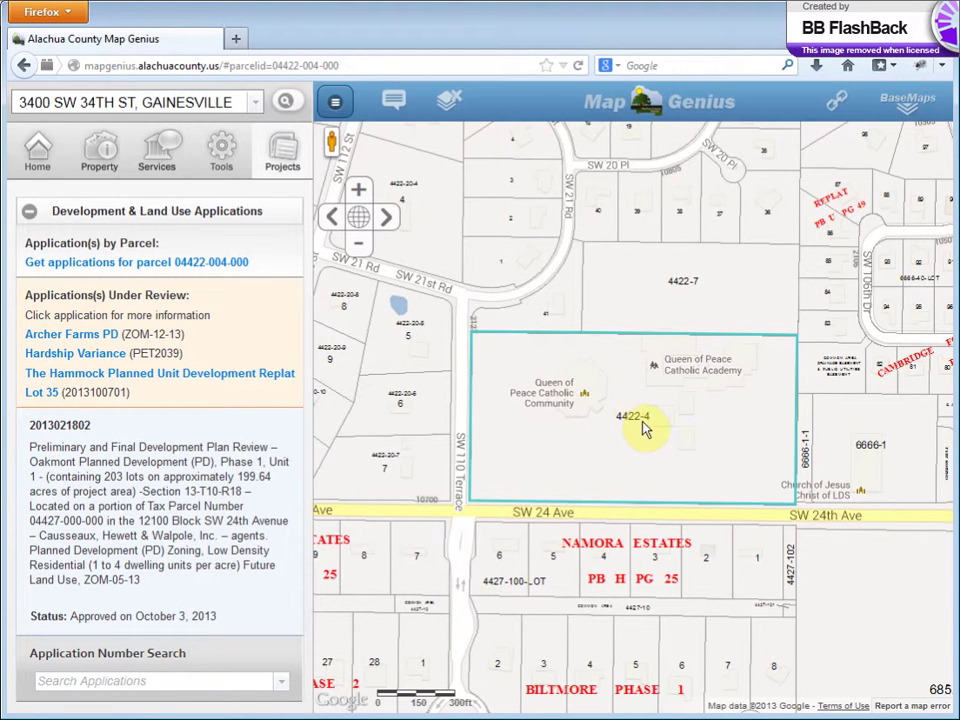
left_click(124, 263)
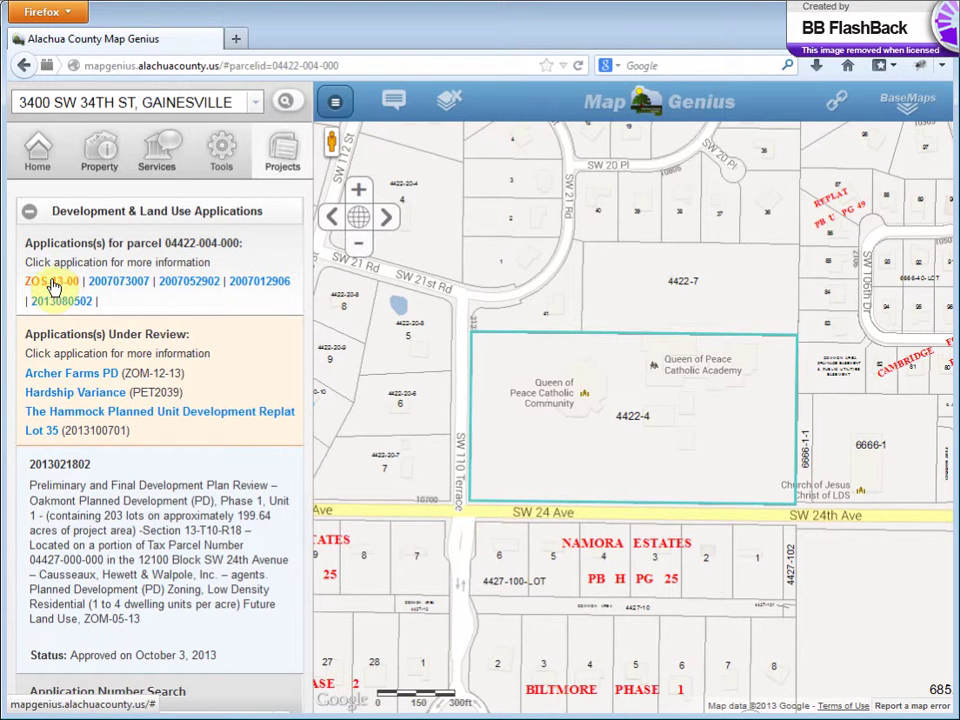
left_click(52, 285)
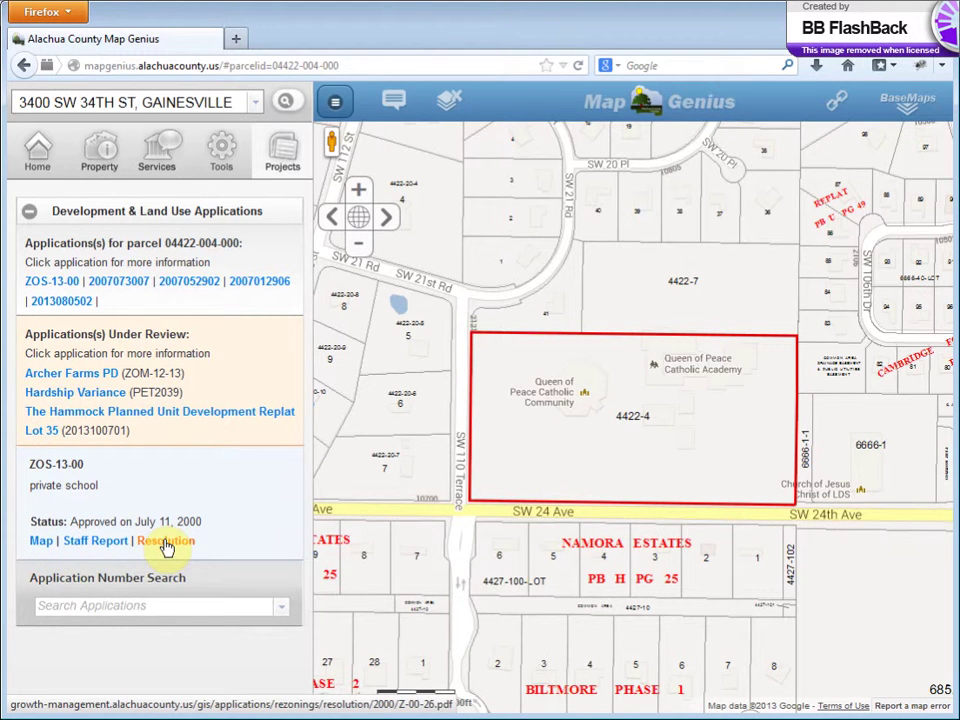
left_click(117, 283)
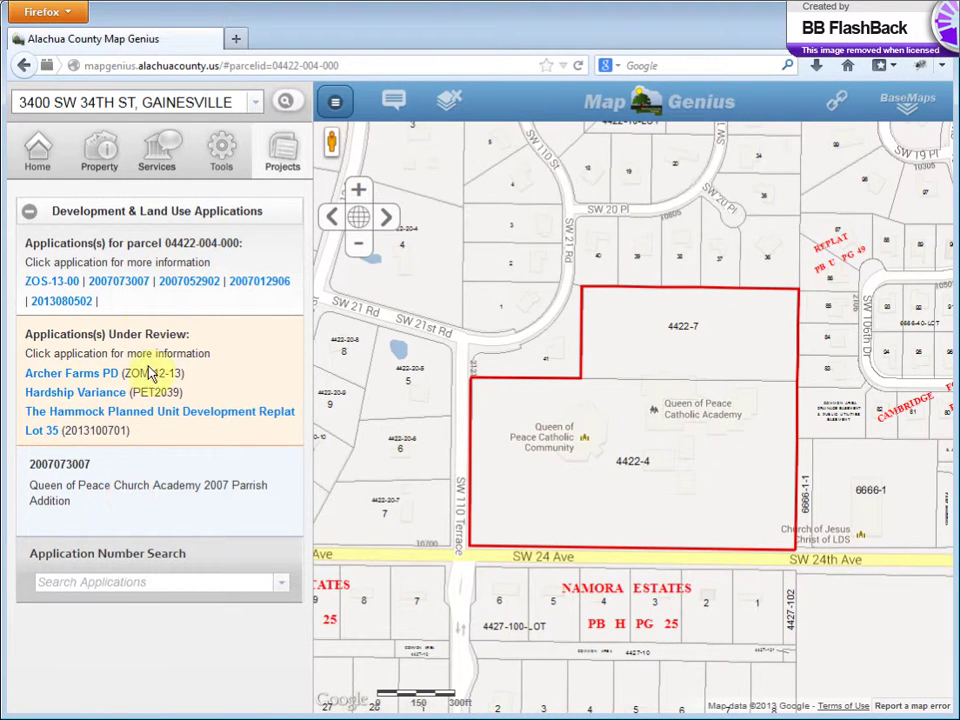
left_click(197, 284)
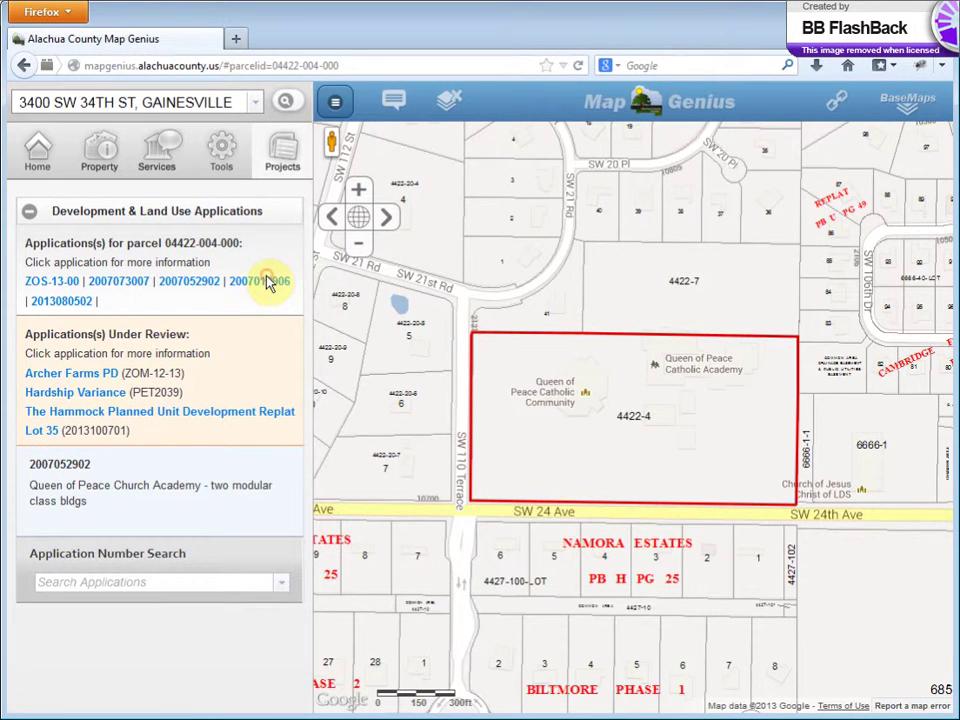
left_click(265, 282)
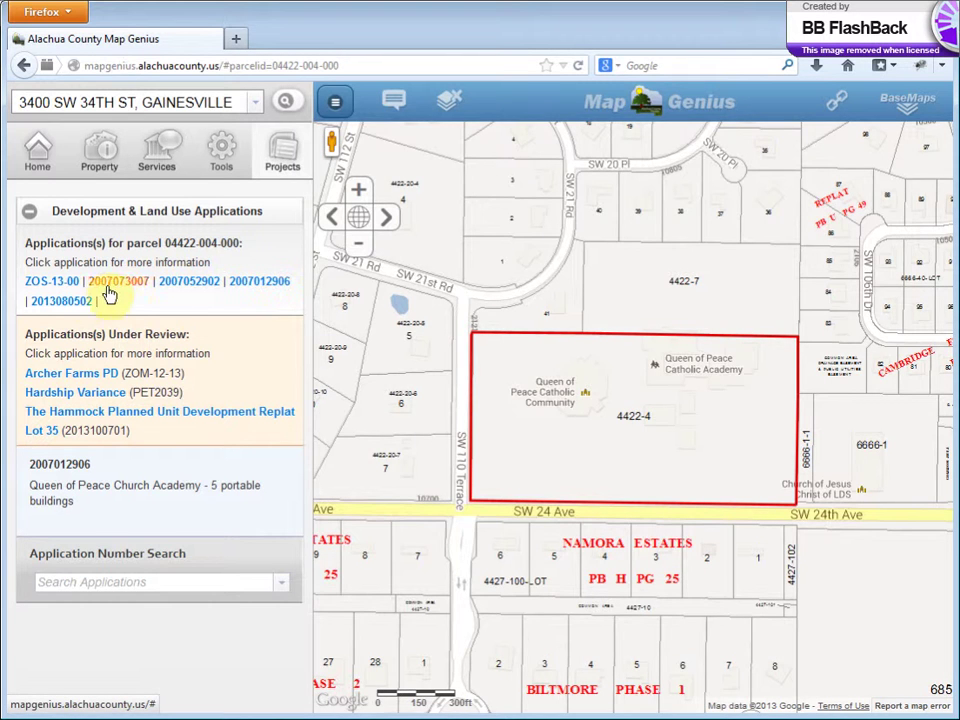
left_click(77, 302)
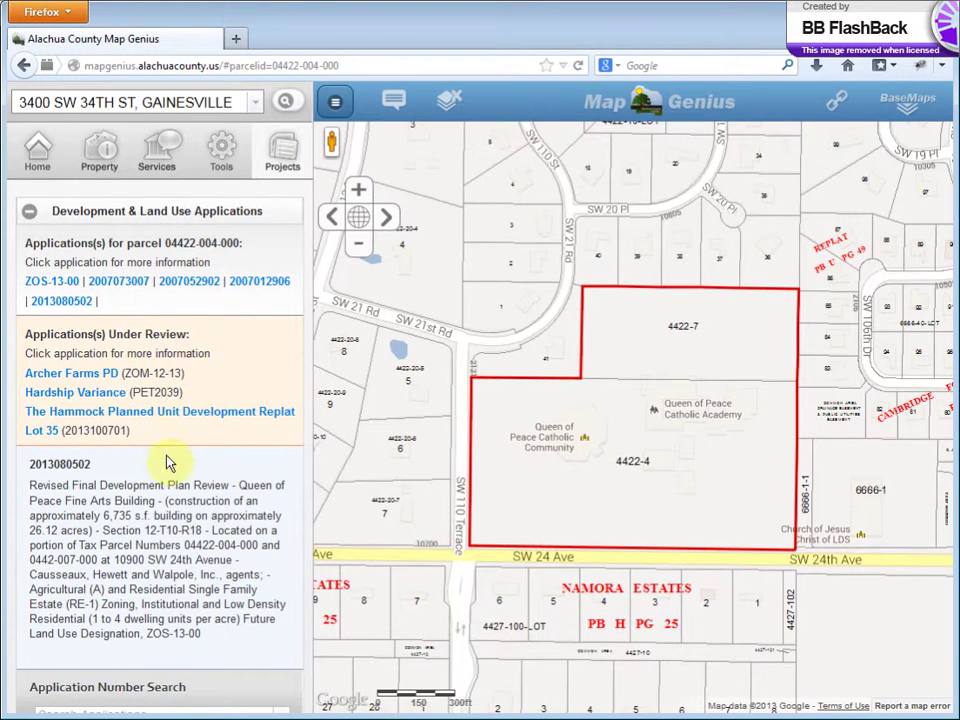
scroll(155, 474, "down", 2)
scroll(155, 474, "up", 2)
scroll(152, 448, "down", 2)
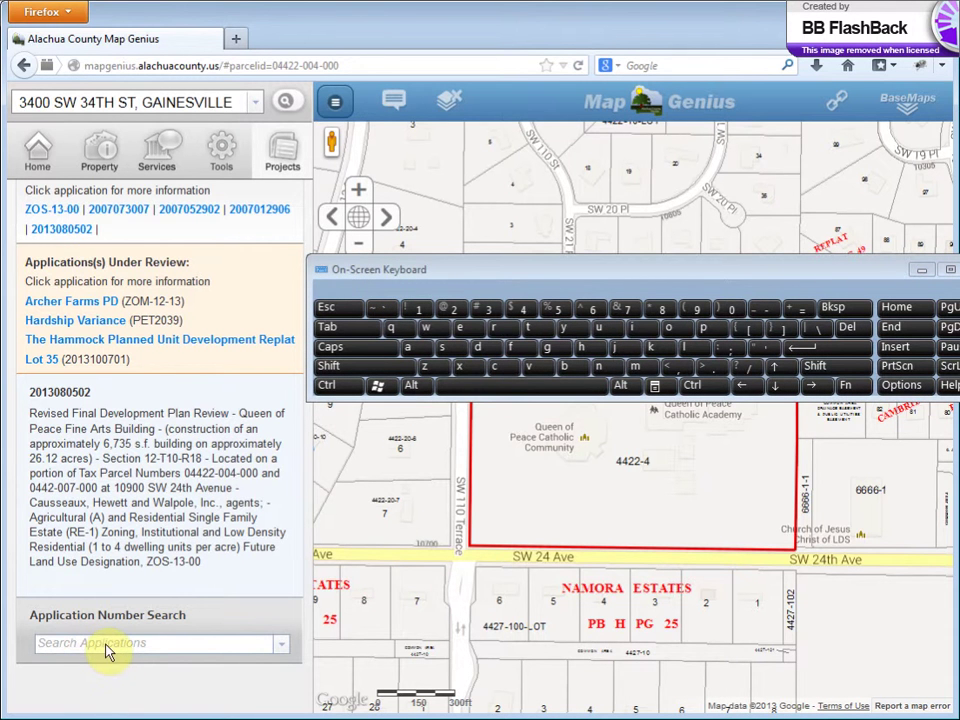
- Clear the Application Number Search box and erase a mistyped number
left_click(436, 366)
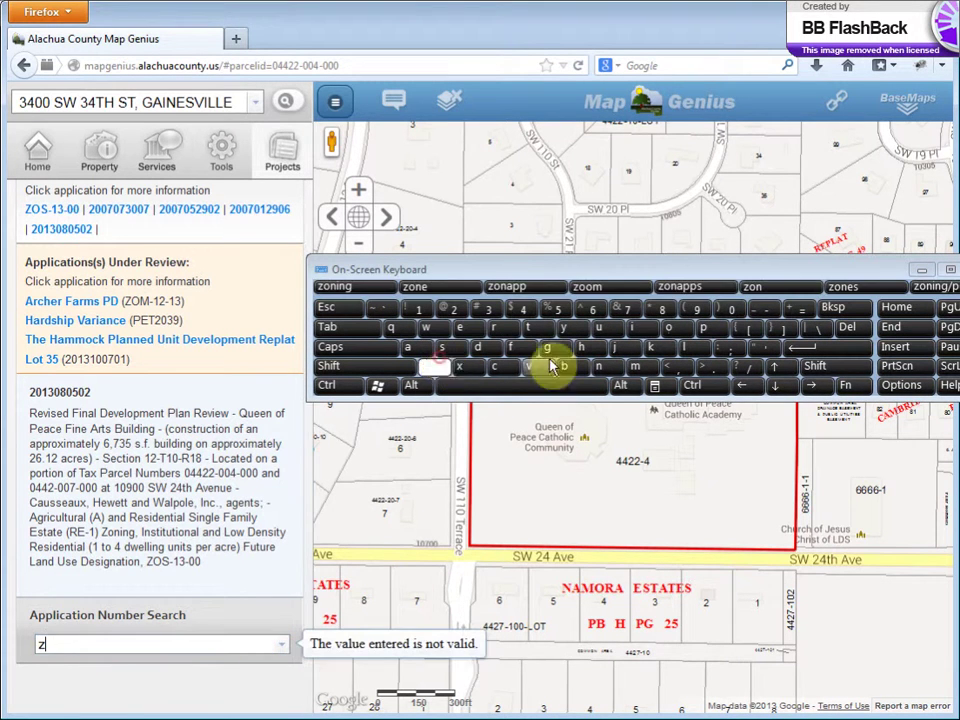
left_click(668, 327)
left_click(634, 385)
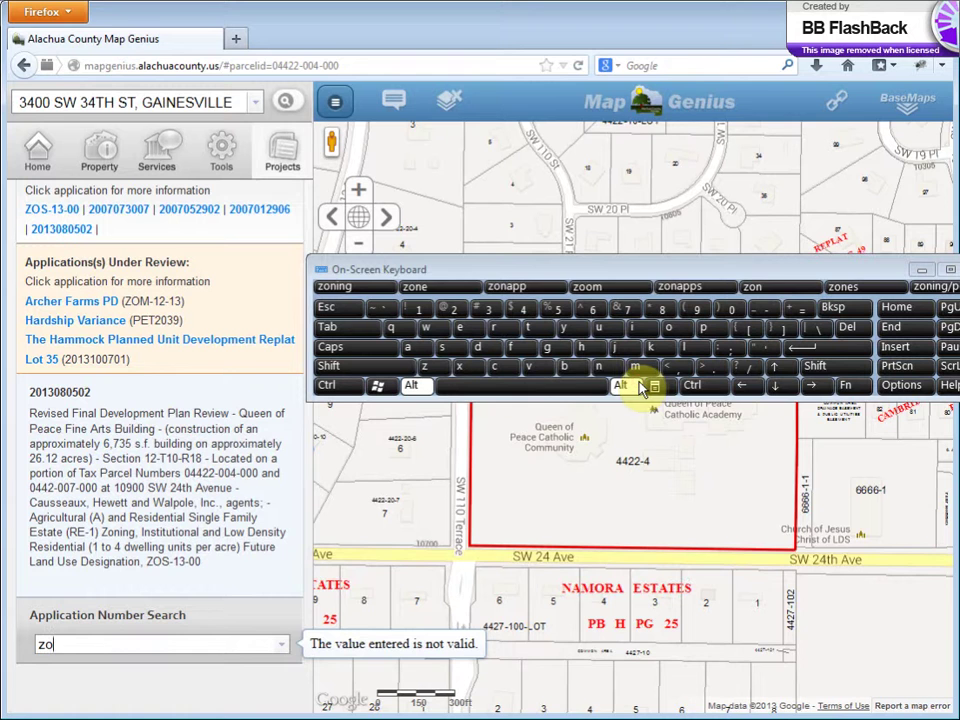
left_click(637, 385)
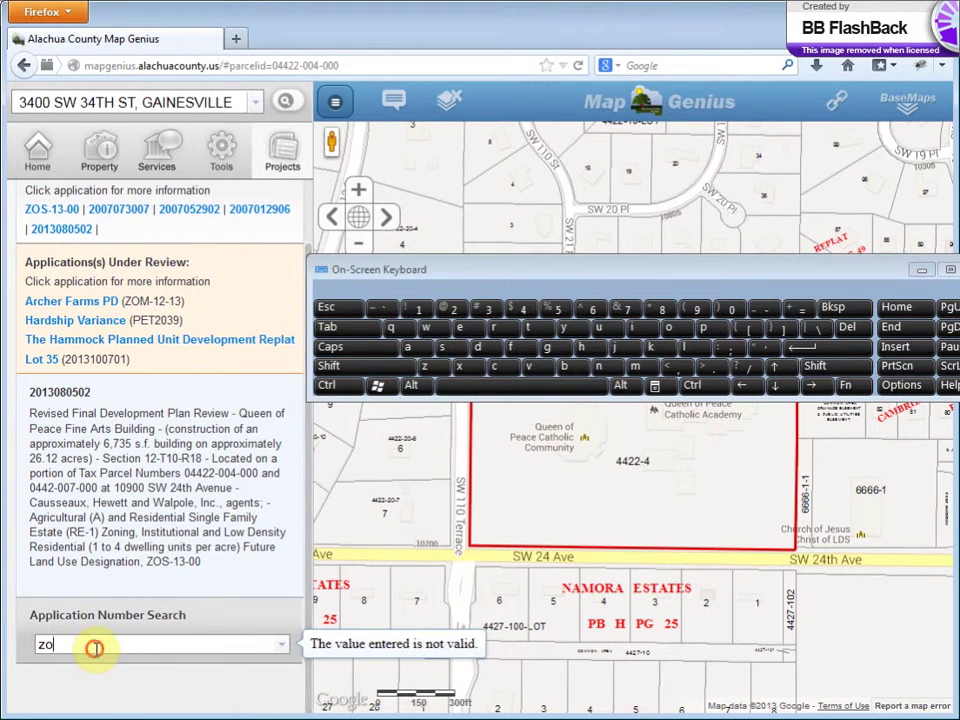
left_click(94, 645)
left_click(645, 368)
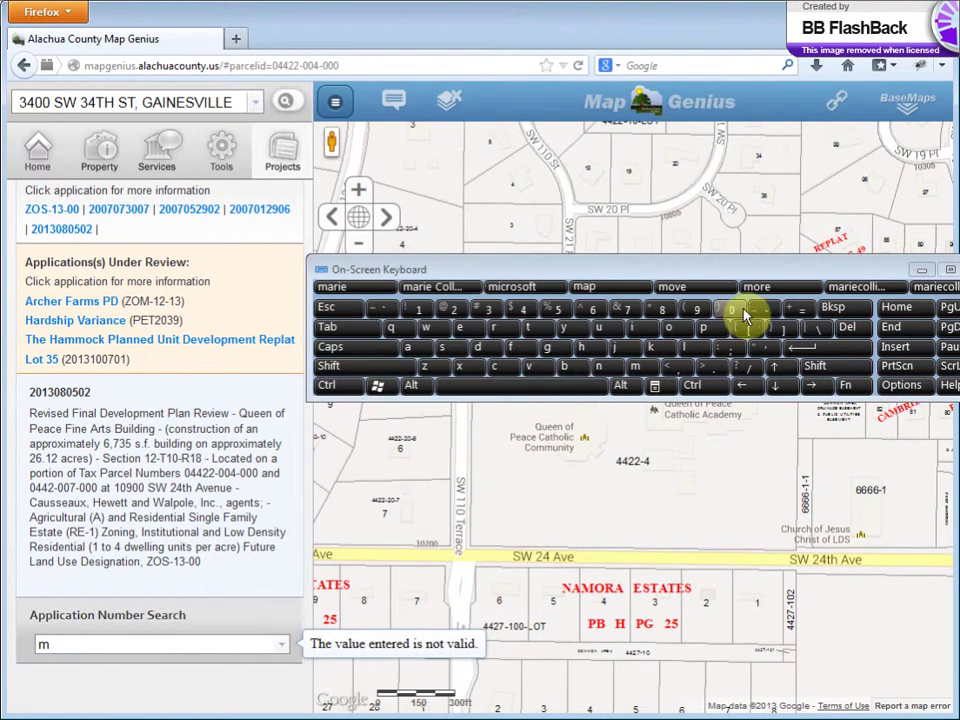
left_click(762, 310)
left_click(420, 310)
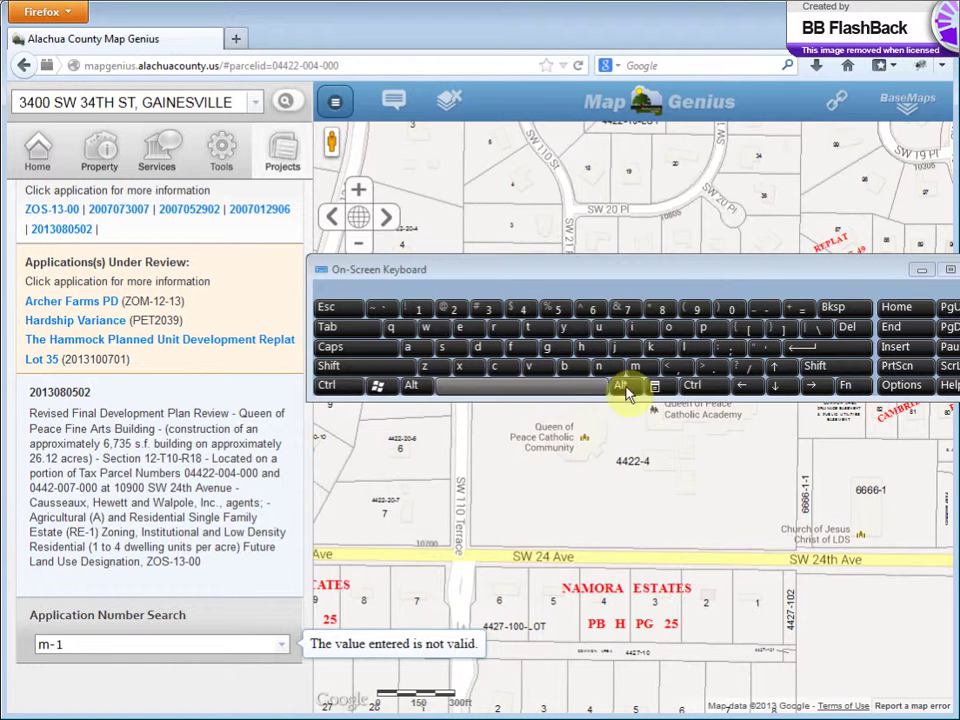
key("BackSpace")
key("BackSpace")
key("BackSpace")
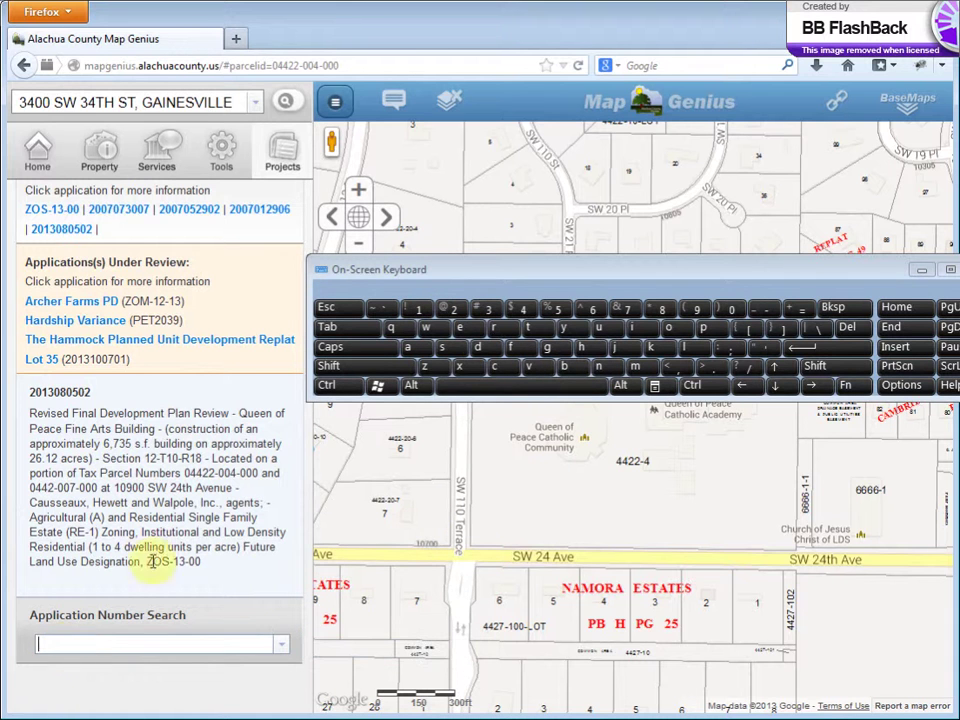
- Enter zom-10-9, pick ZOM-10-99 from the suggestions, and reposition the on-screen keyboard
left_click(424, 366)
left_click(669, 327)
left_click(634, 366)
left_click(760, 310)
left_click(420, 310)
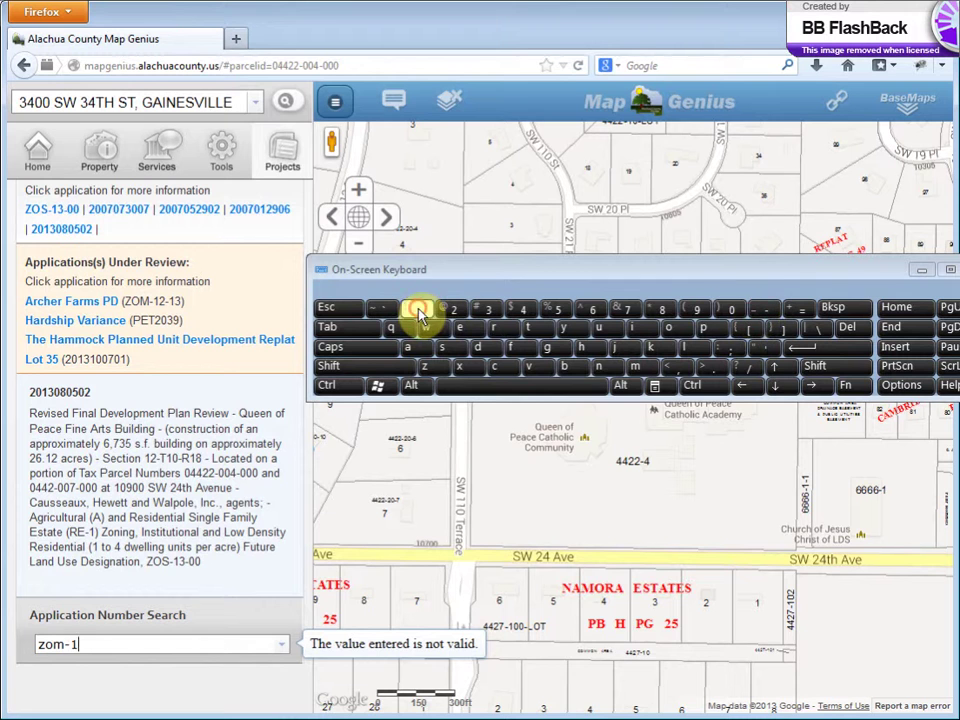
left_click(739, 312)
left_click(763, 311)
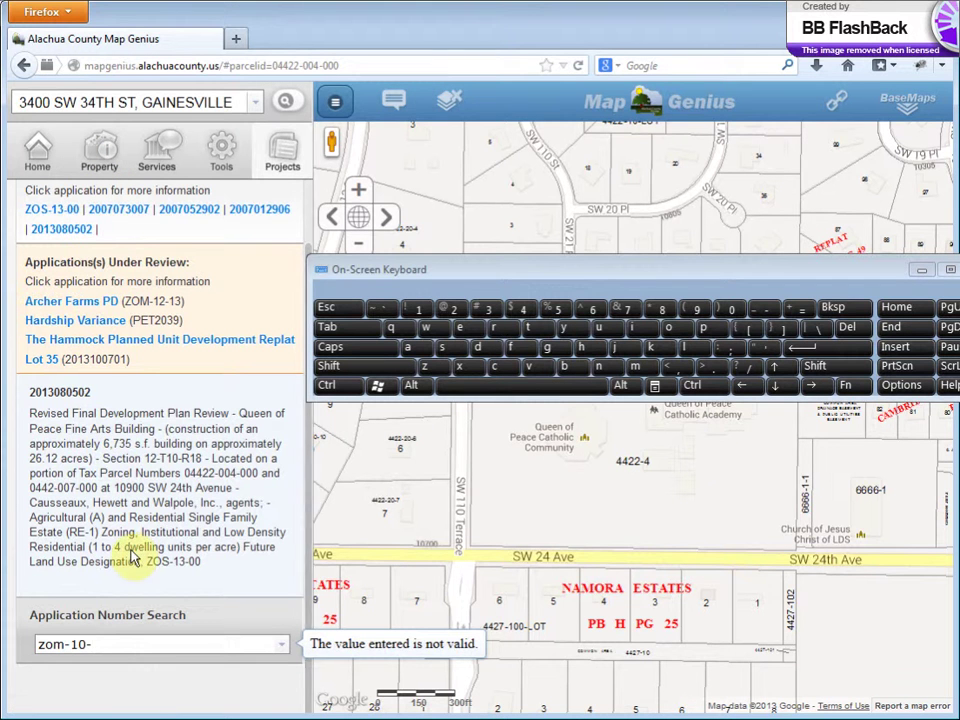
left_click(66, 648)
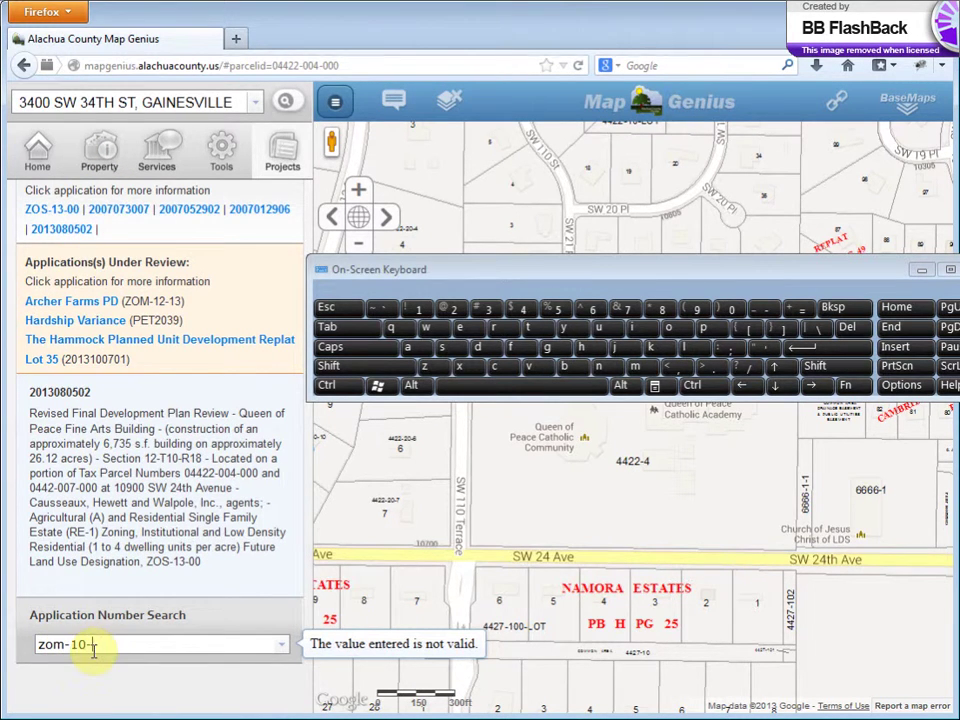
left_click(697, 308)
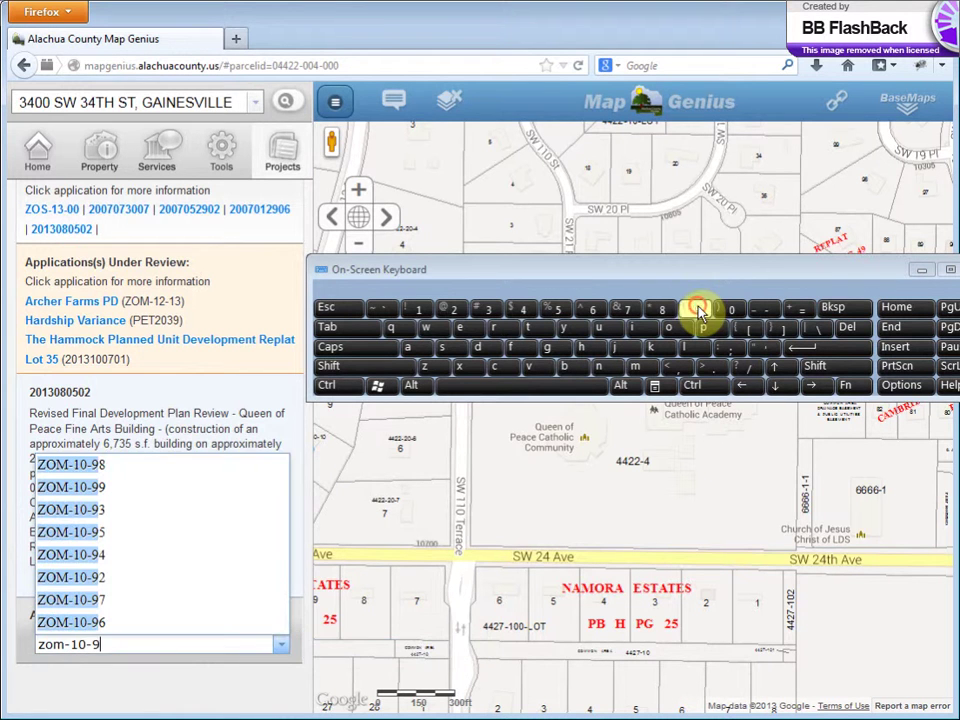
left_click(124, 488)
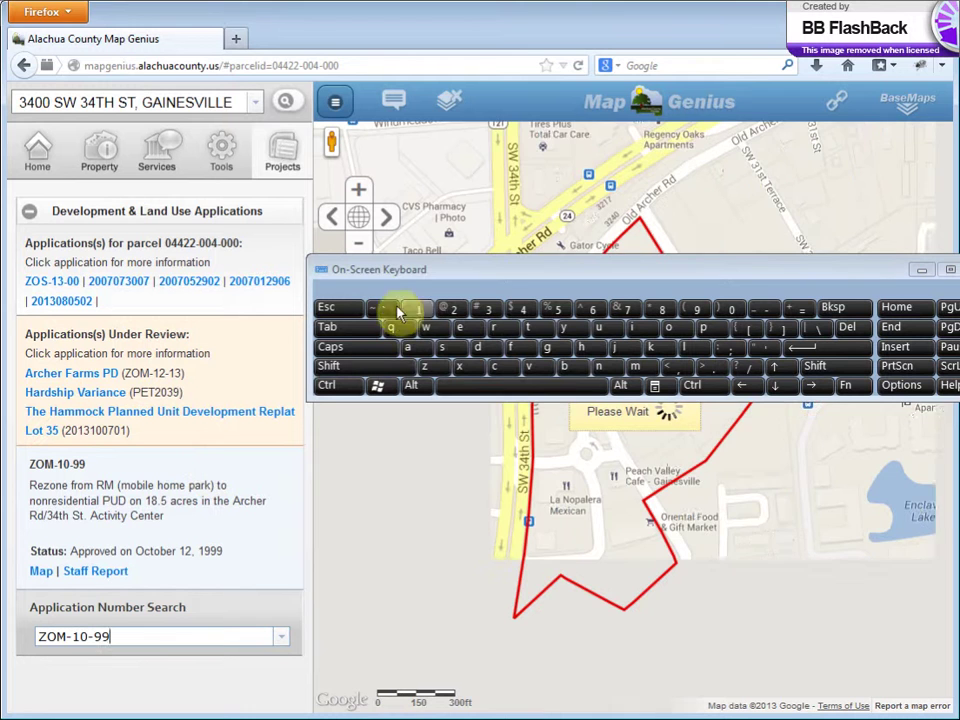
left_click_drag(378, 278, 369, 21)
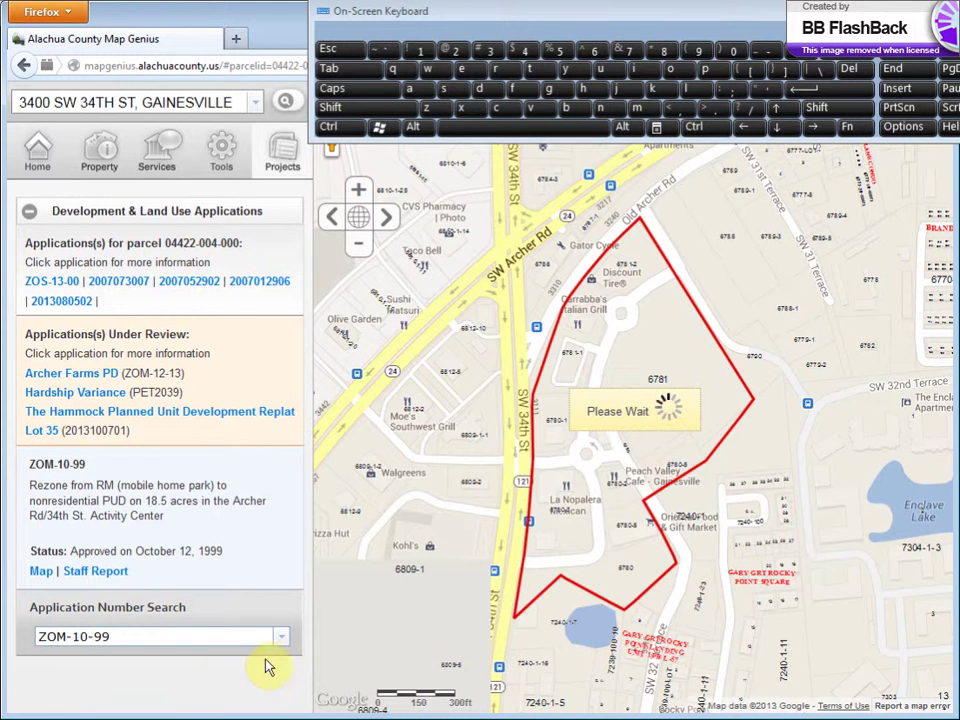
left_click_drag(281, 18, 206, 341)
- Type cpa- in Application Number Search, choose CPA-03-10, and move the keyboard to the top
left_click(130, 636)
left_click(353, 372)
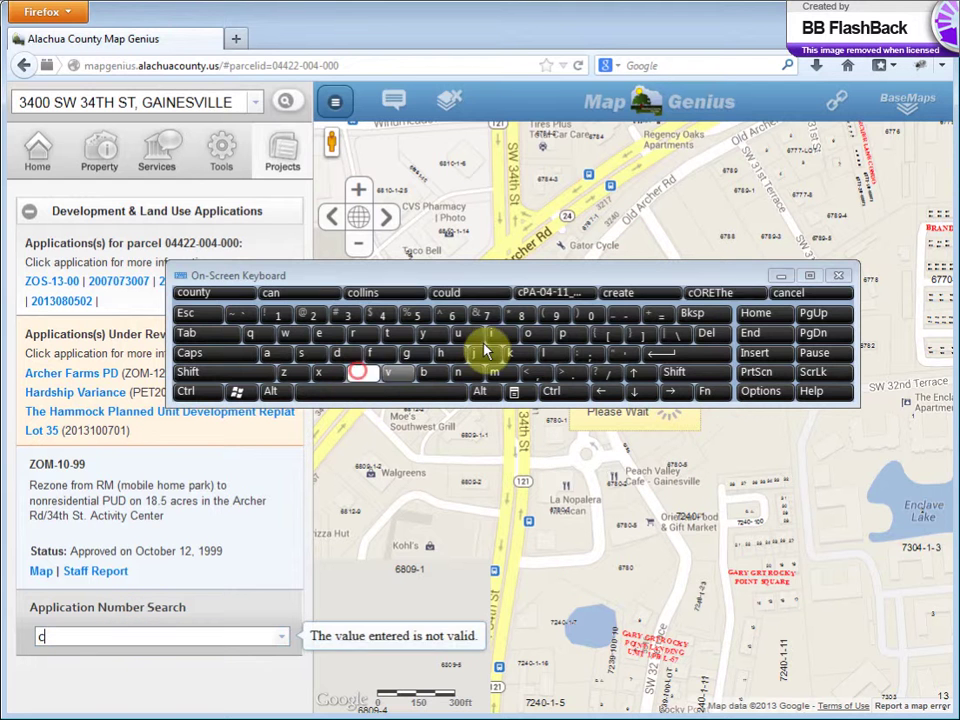
left_click(563, 336)
left_click(270, 360)
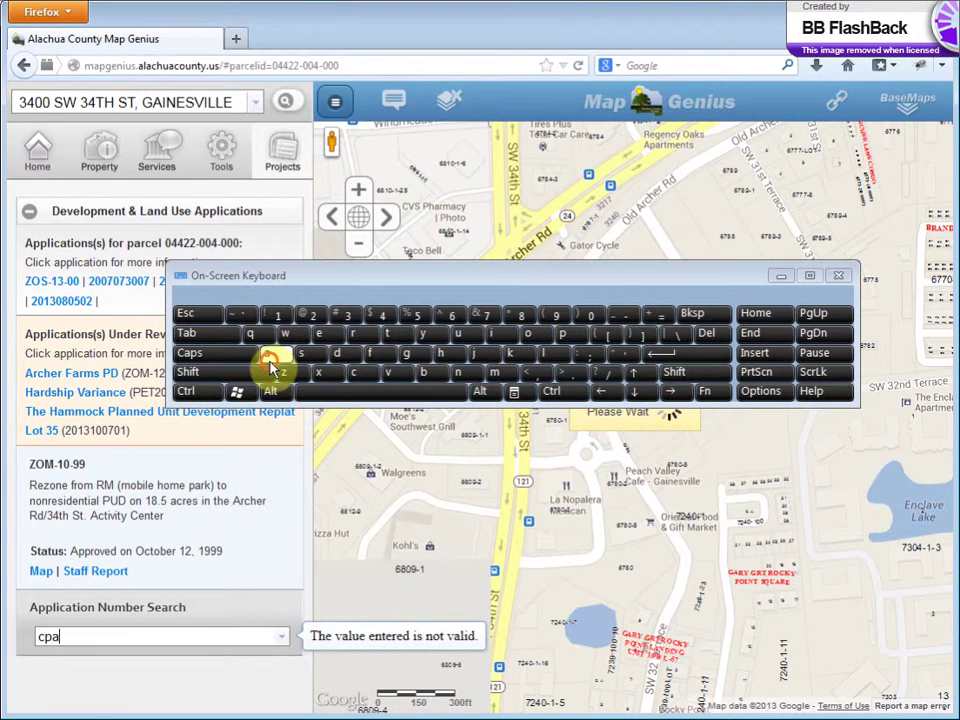
left_click(618, 318)
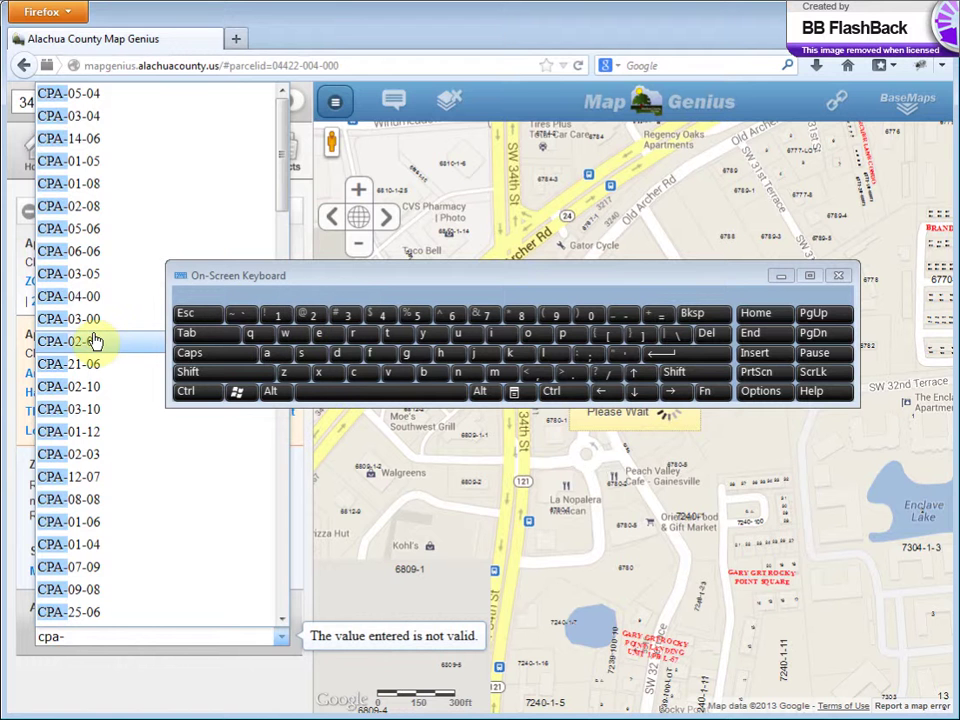
left_click(97, 416)
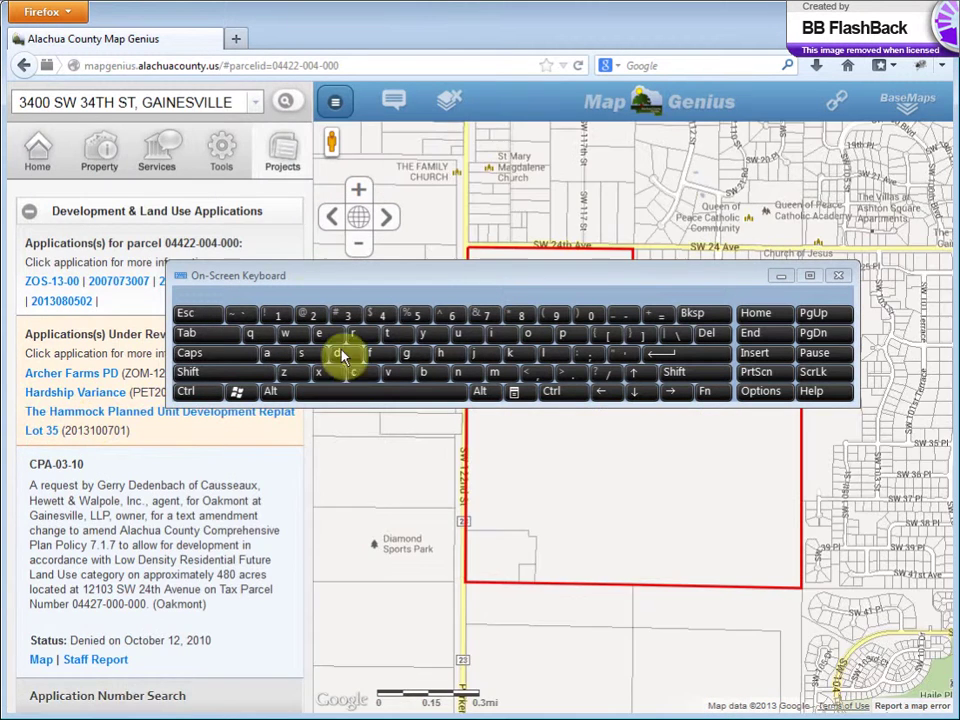
left_click_drag(246, 276, 386, 5)
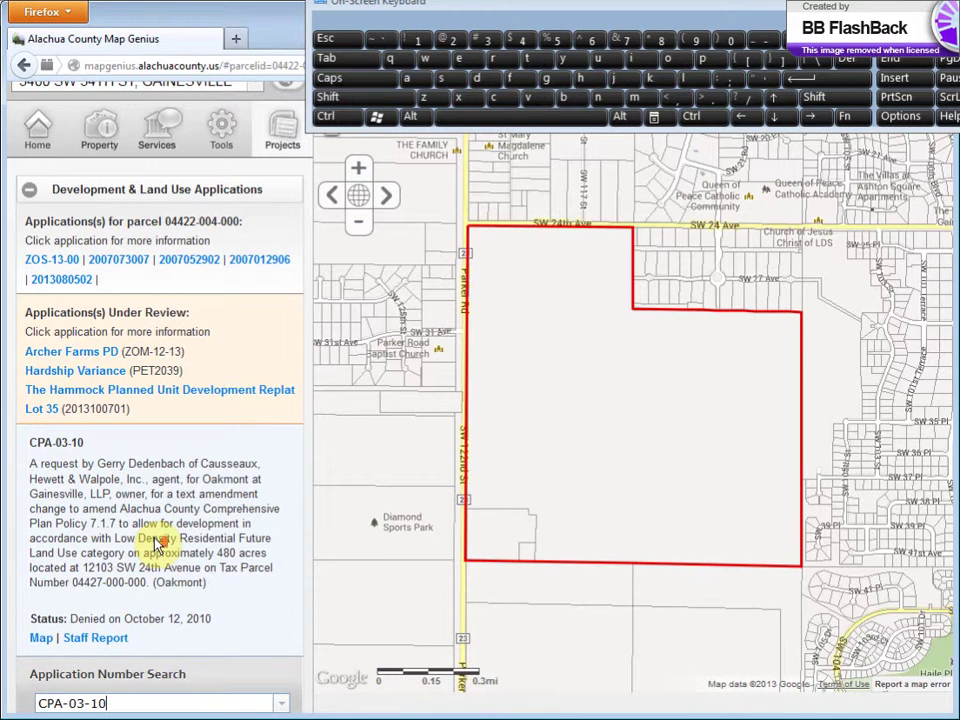
scroll(155, 543, "down", 1)
scroll(129, 598, "up", 1)
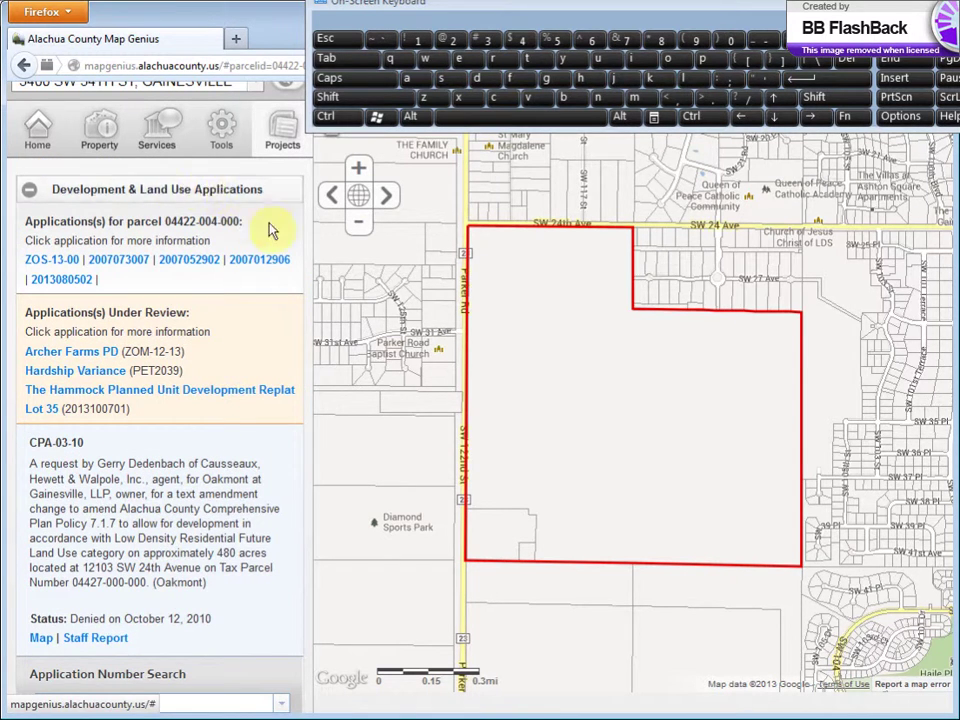
scroll(176, 384, "down", 1)
scroll(176, 321, "up", 1)
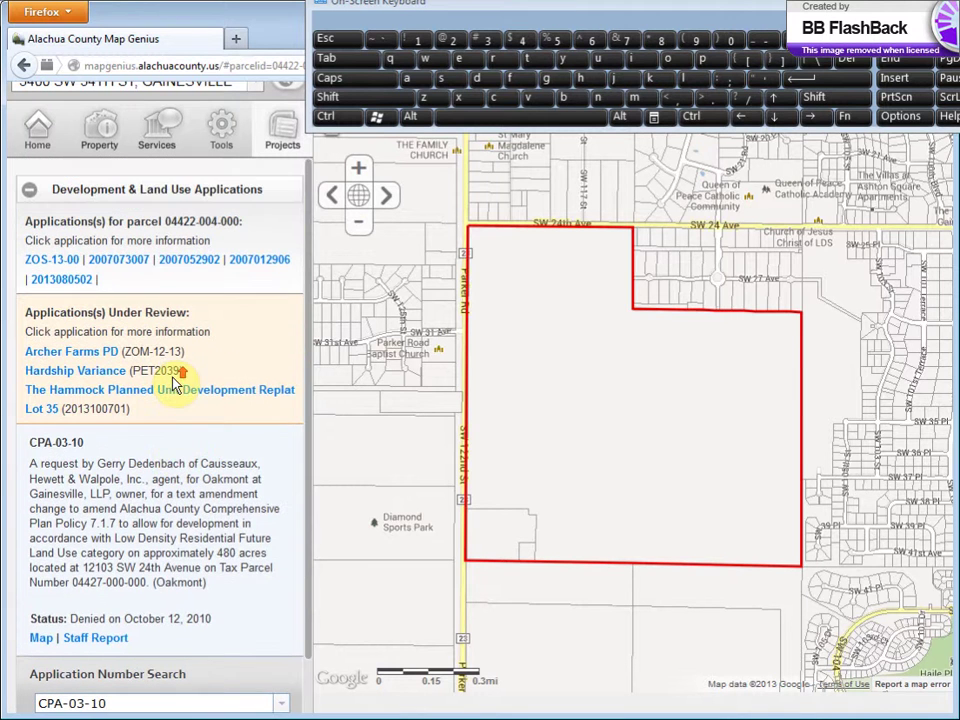